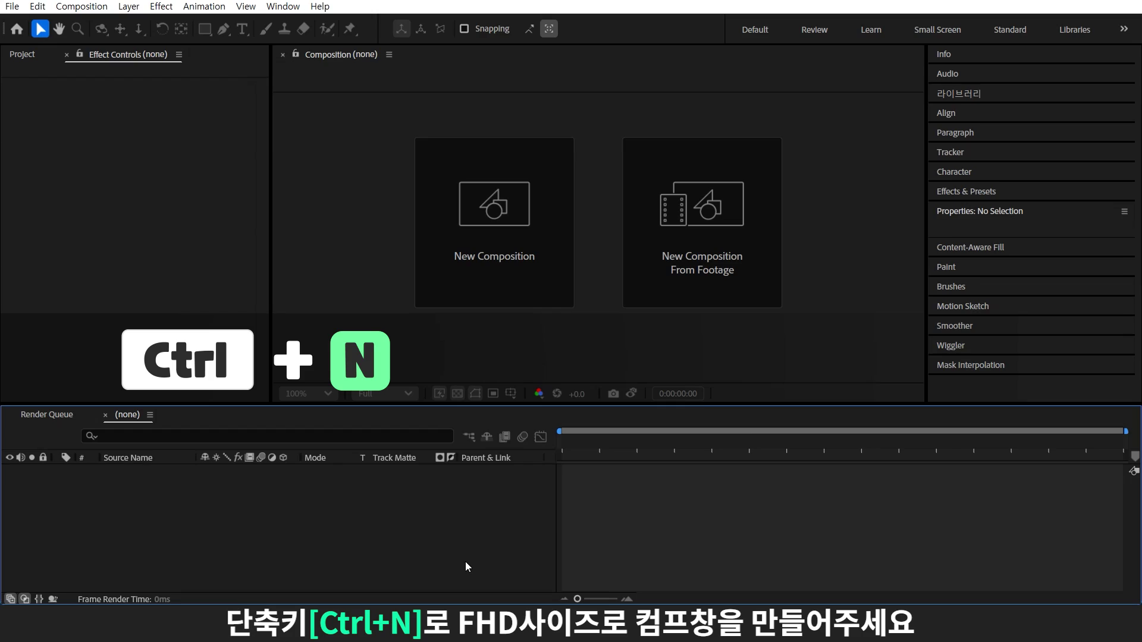
Create a 1920×1080 composition containing a full-frame blue rectangle shape layer.
key(ctrl+n)
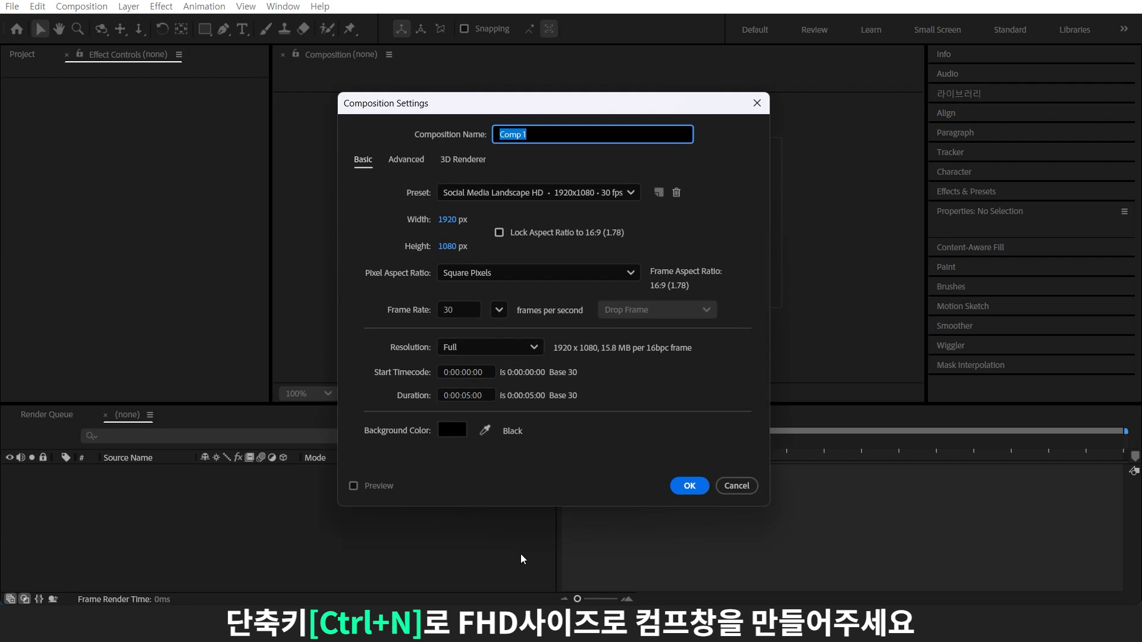
click(705, 489)
click(611, 256)
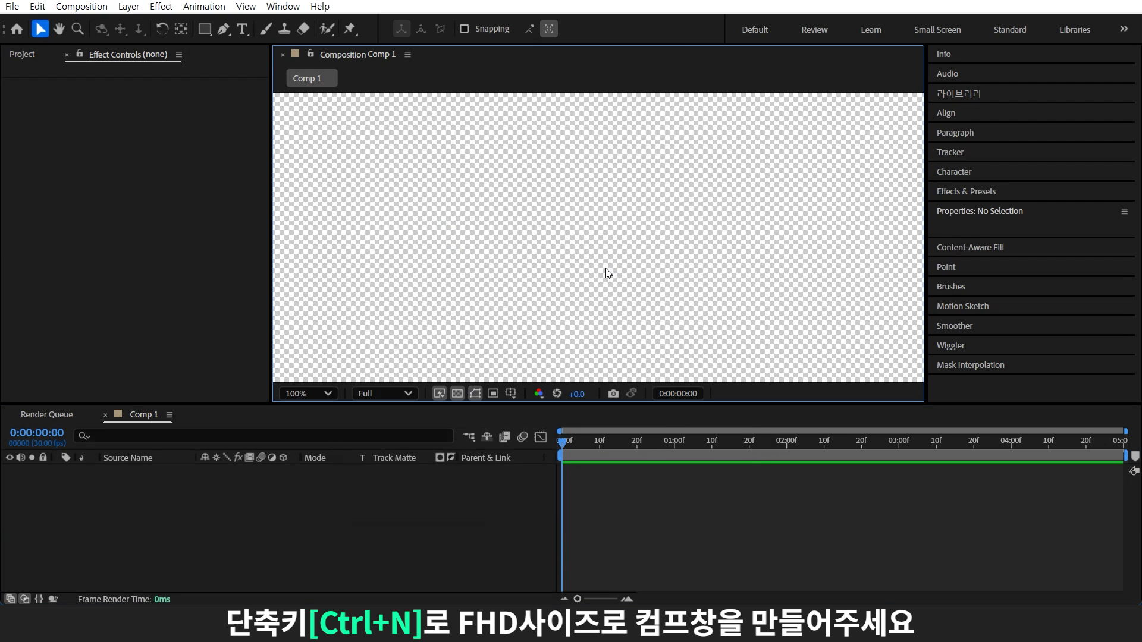
click(203, 28)
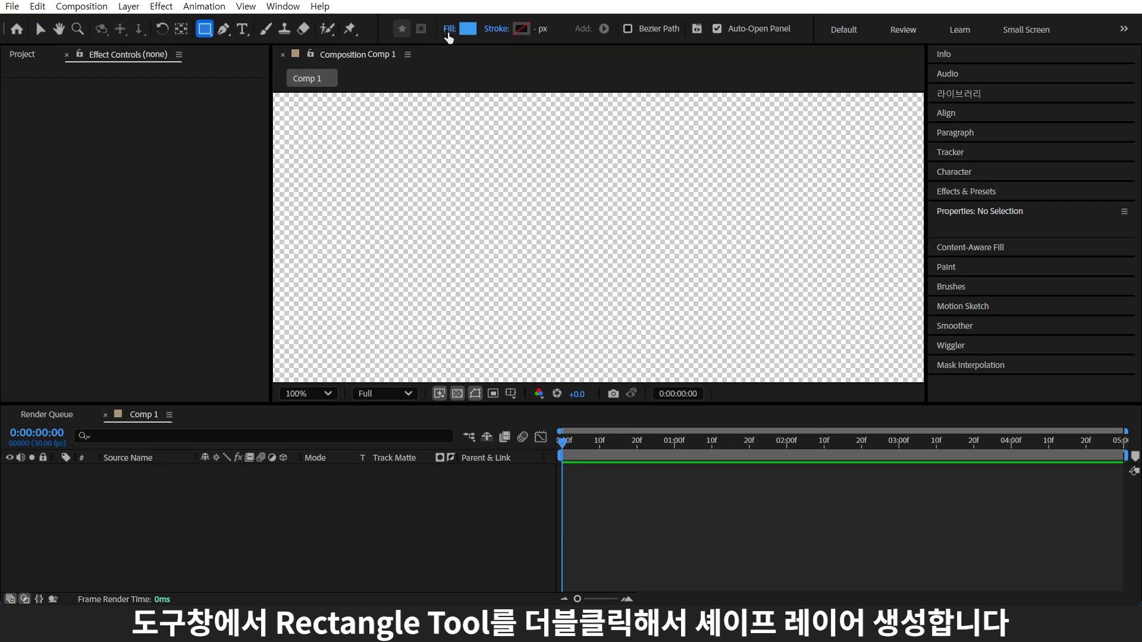
double_click(204, 28)
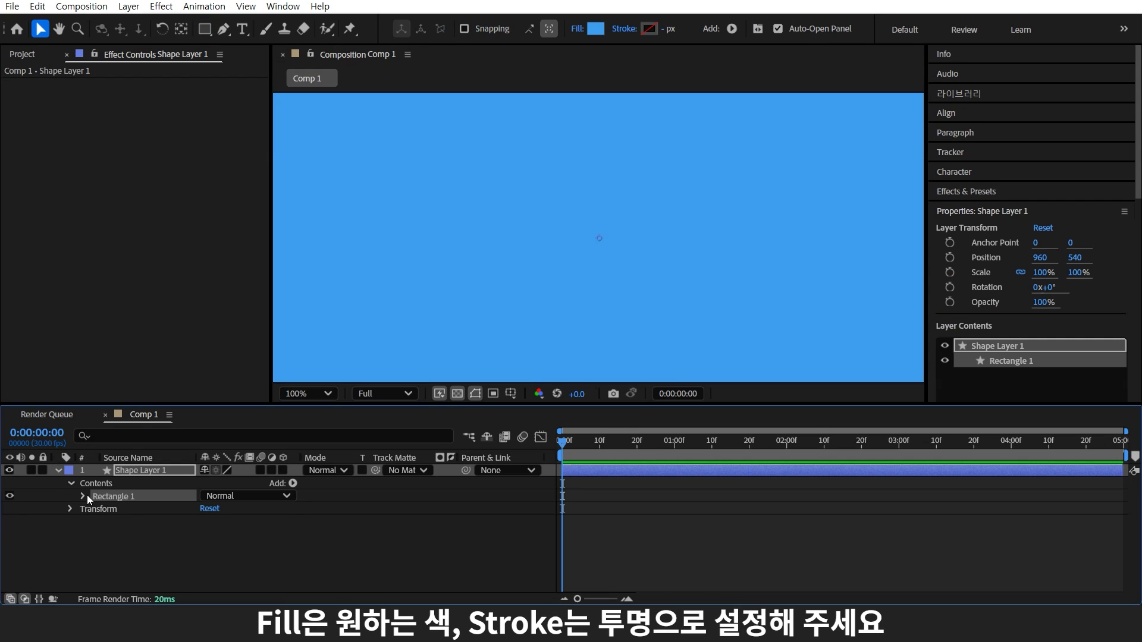
Set the rectangle path Size to 100×100 (unlinked) and Roundness to 1.
click(83, 495)
click(124, 482)
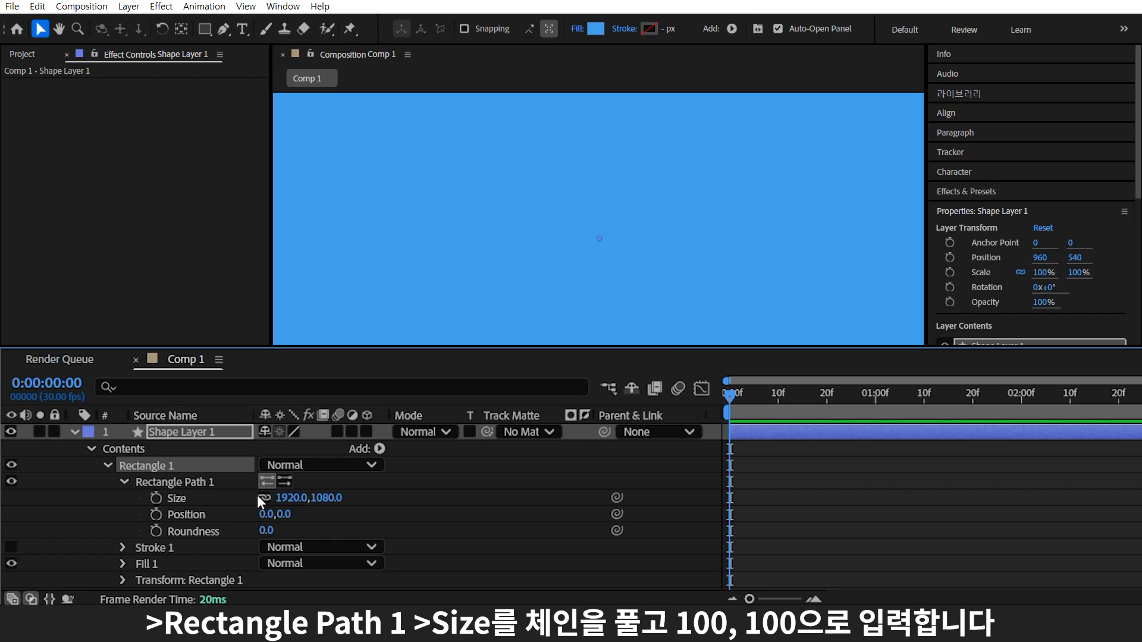
click(262, 498)
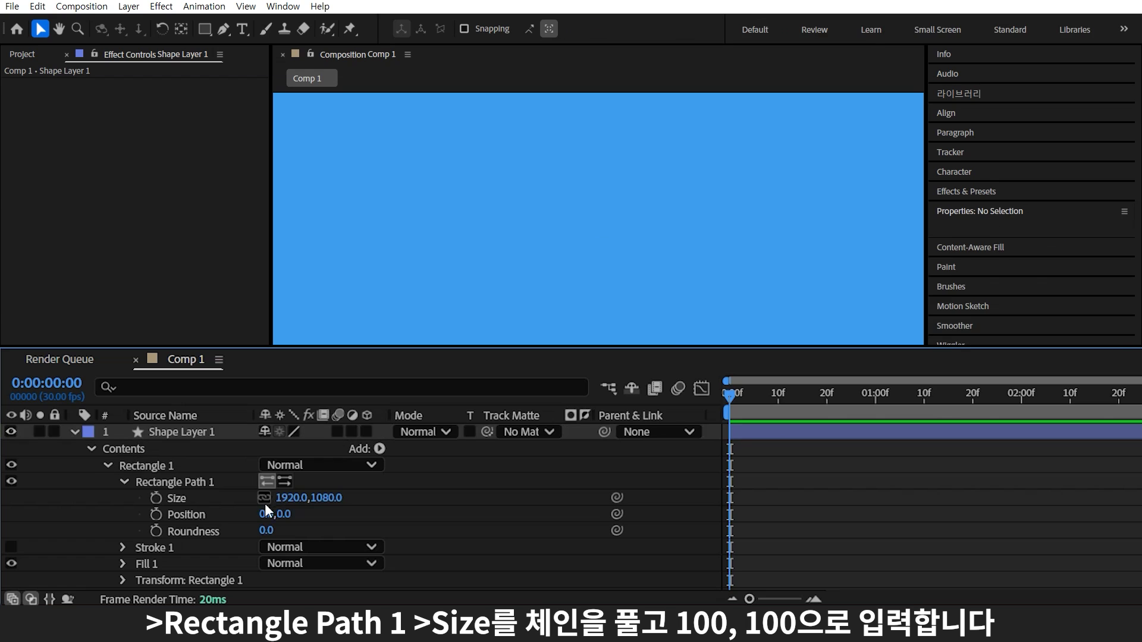
click(297, 498)
text(100)
click(333, 498)
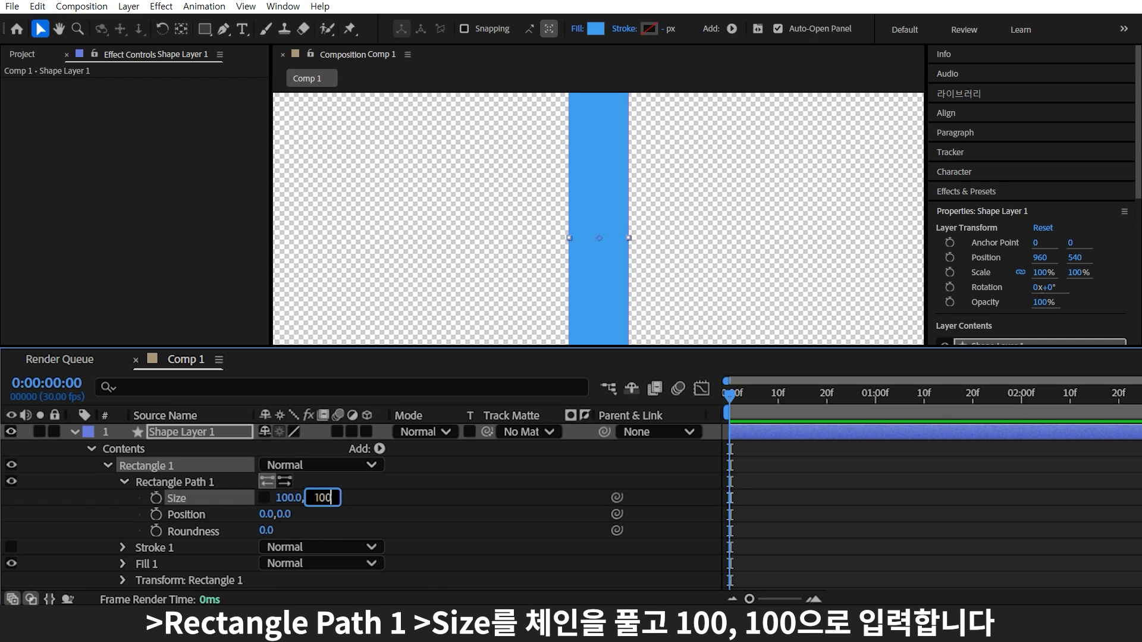
key(Return)
click(266, 530)
text(1)
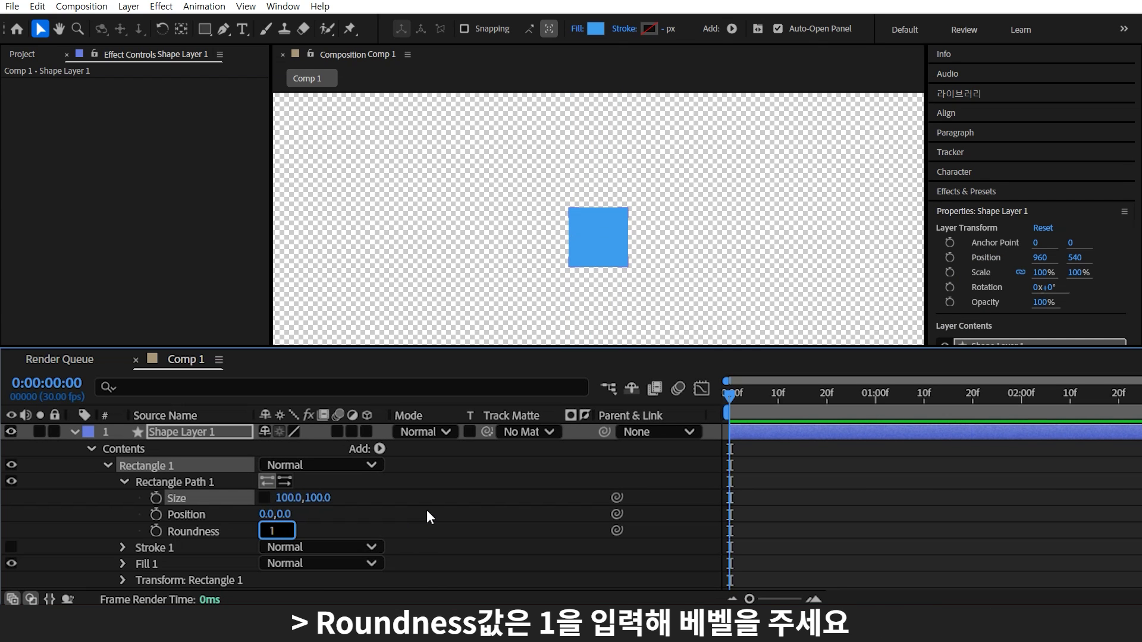
click(427, 509)
click(221, 437)
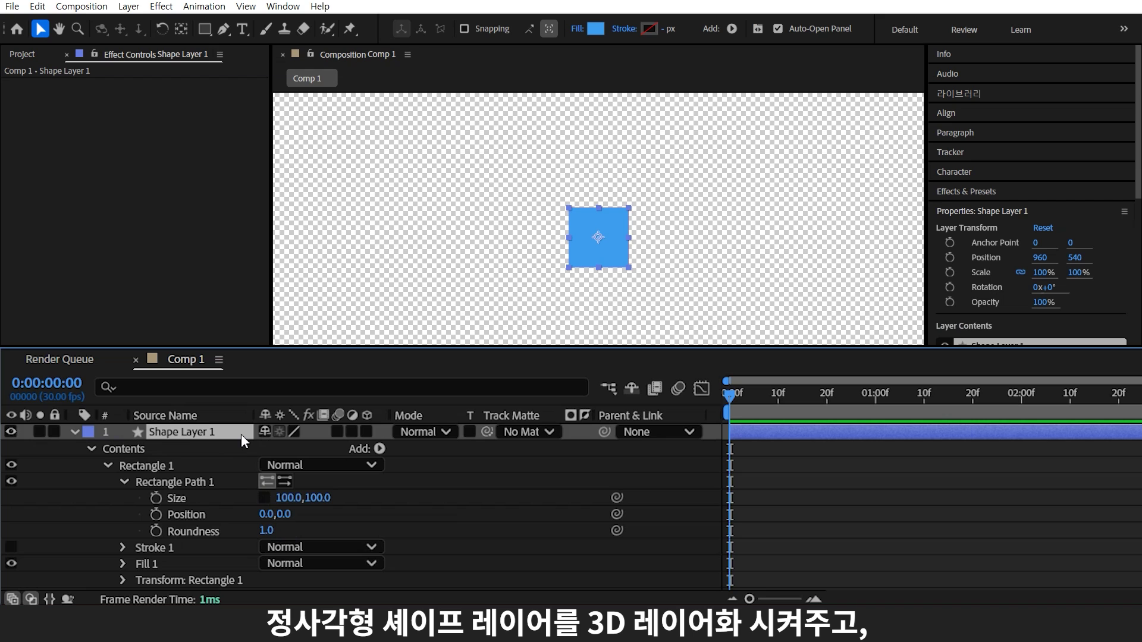
Make Shape Layer 1 3D with the Advanced 3D renderer and a Convex bevel style.
click(367, 432)
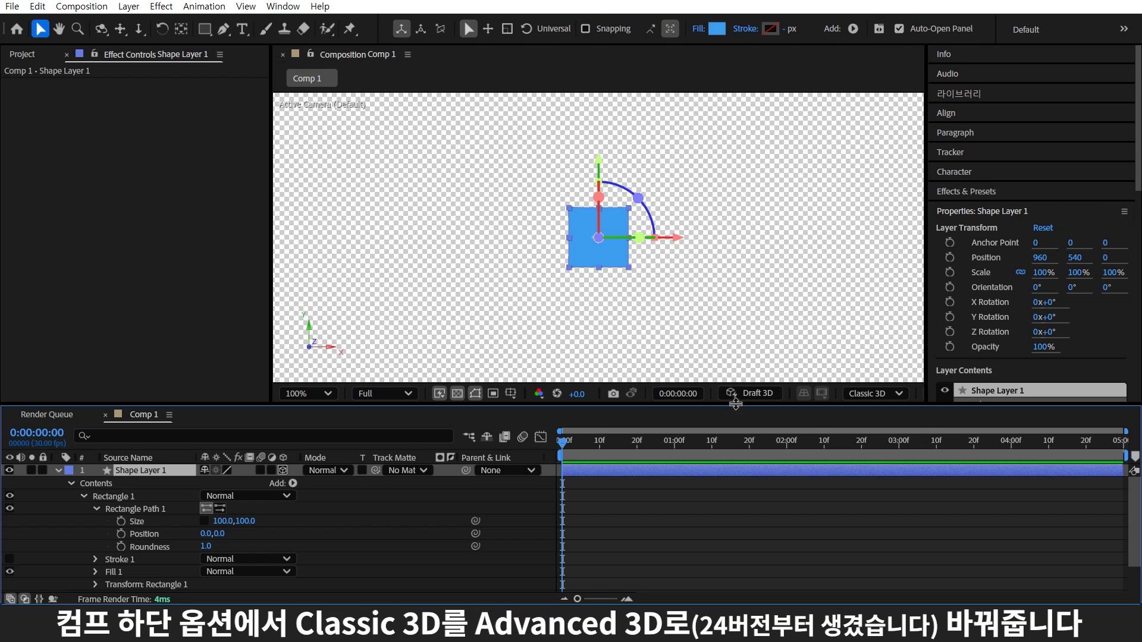
click(869, 394)
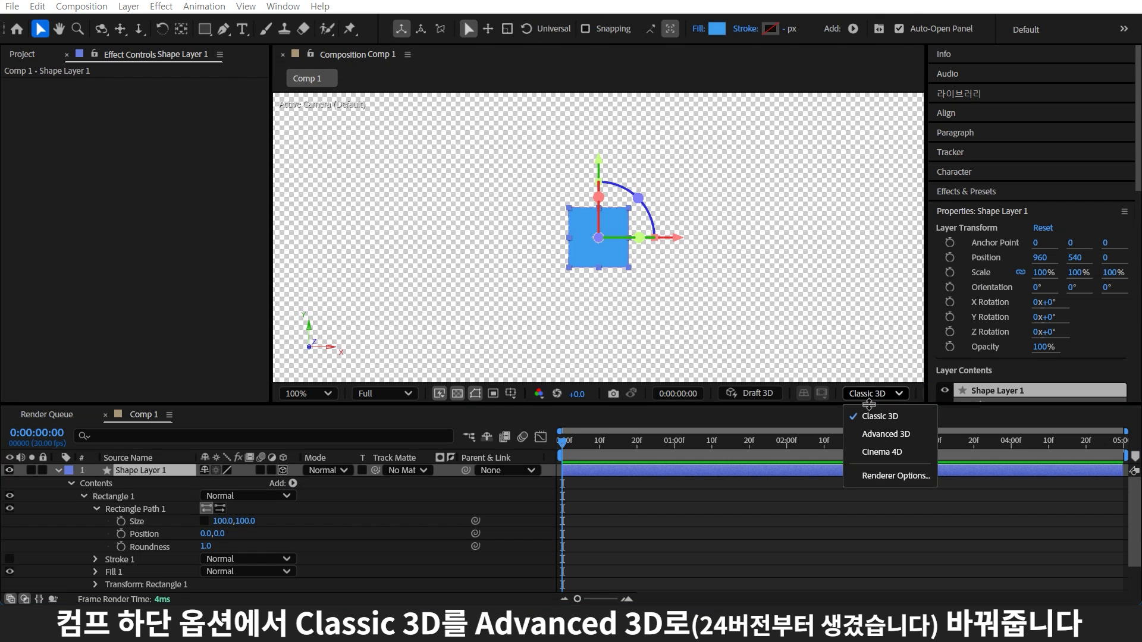
click(921, 435)
scroll(89, 585, down, 3)
click(71, 570)
scroll(119, 565, down, 3)
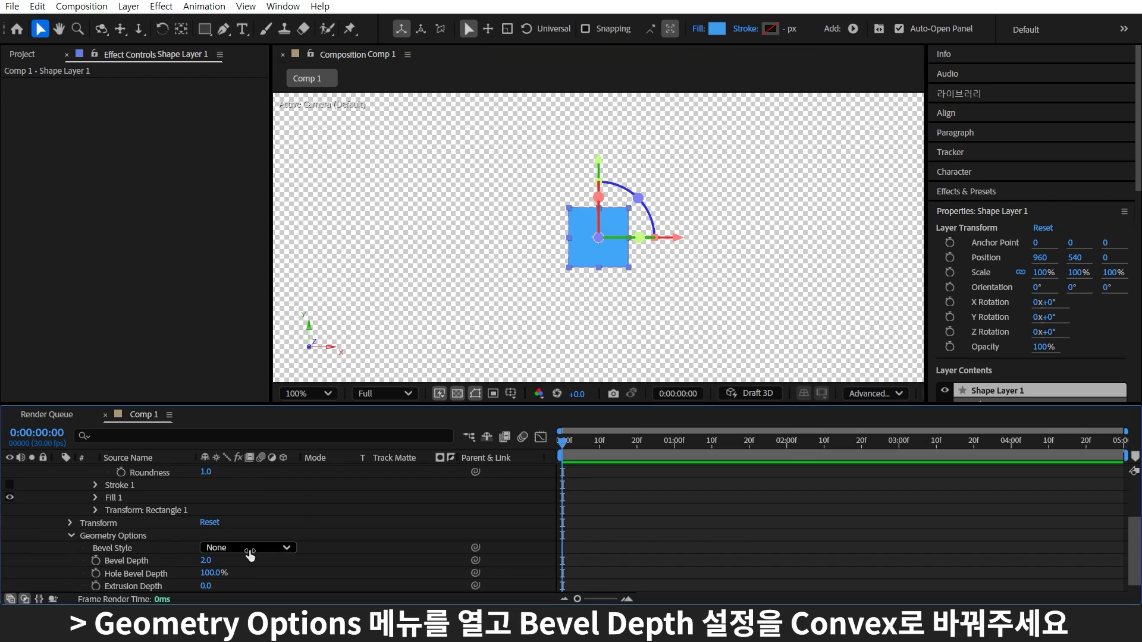
click(247, 547)
click(277, 533)
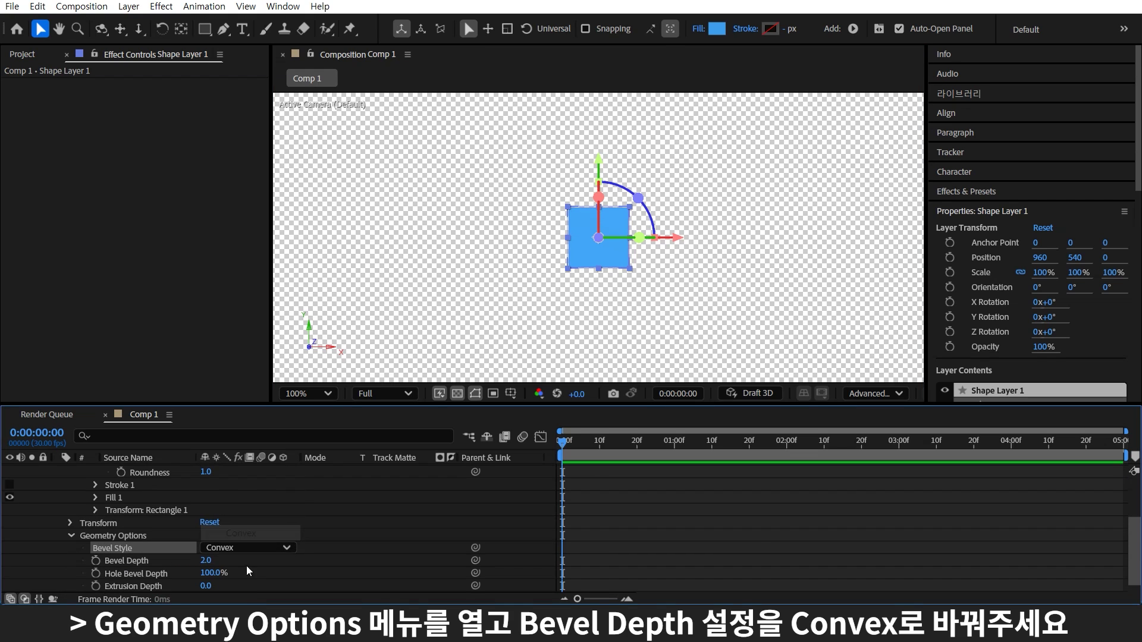
Keyframe Extrusion Depth from 0 at frame 0 to 300 at 1:10, and enable Casts Shadows.
click(95, 585)
drag(680, 447, 713, 482)
click(206, 586)
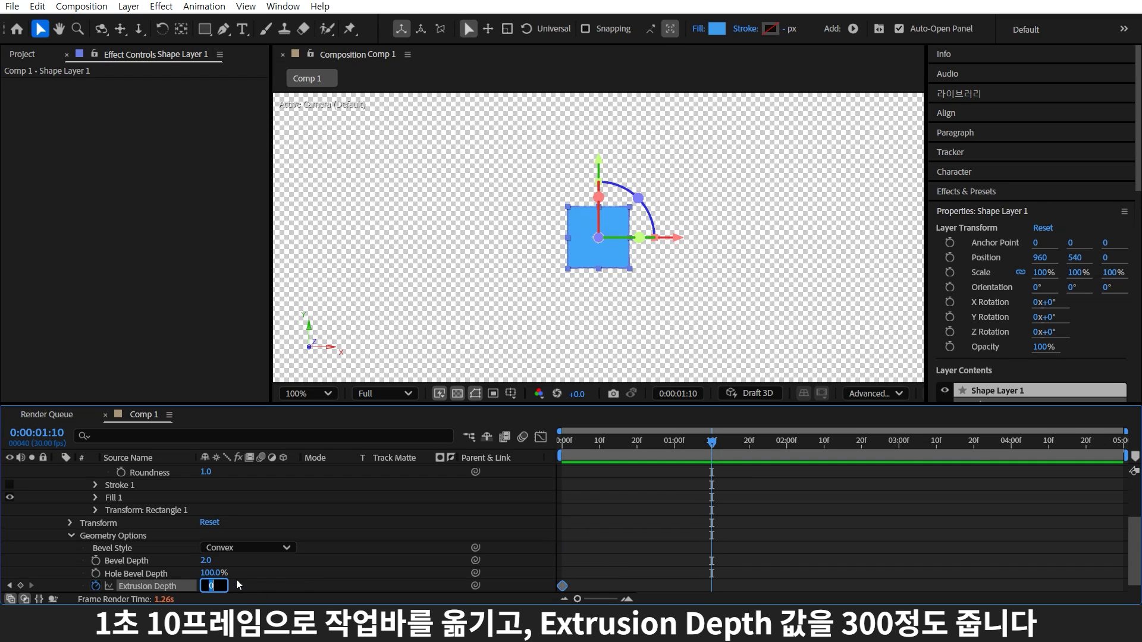
text(300)
key(Return)
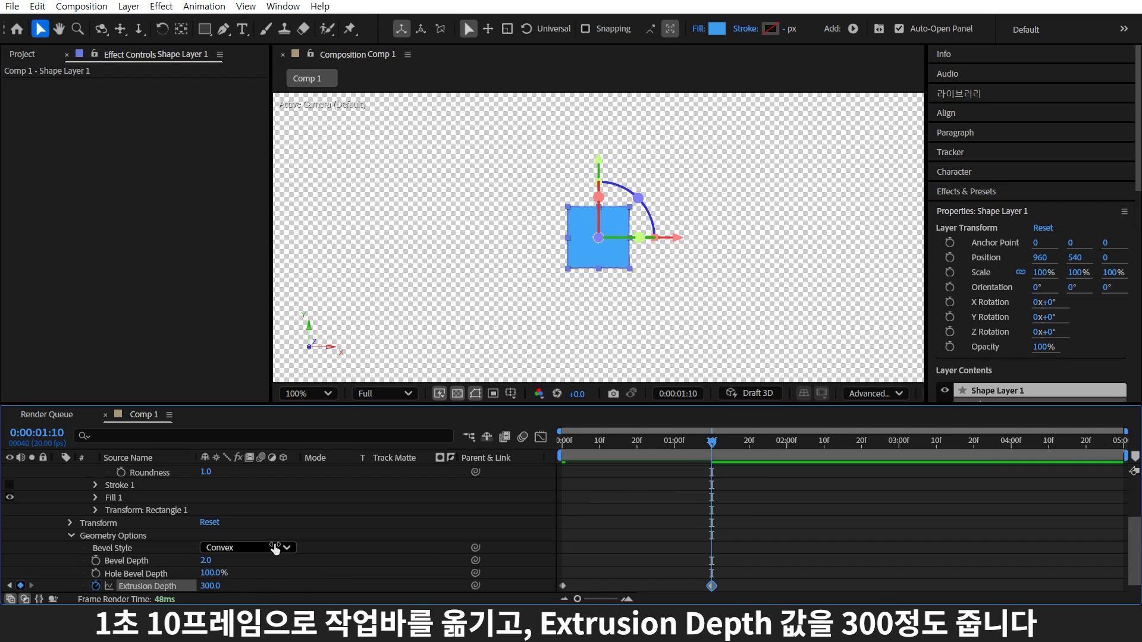
scroll(357, 552, down, 1)
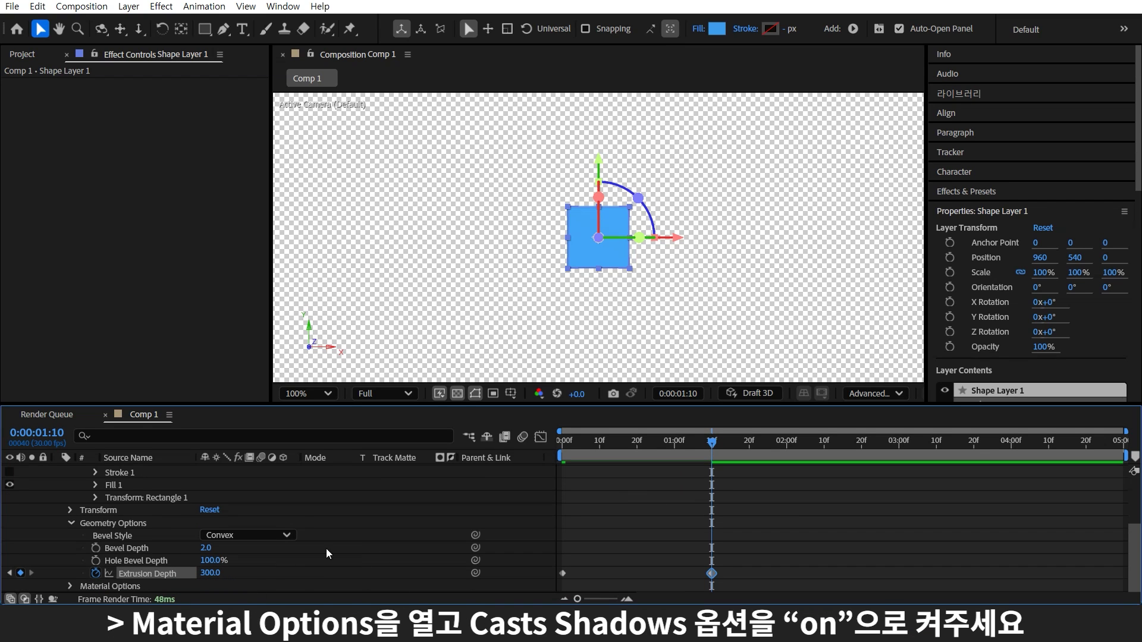
click(67, 586)
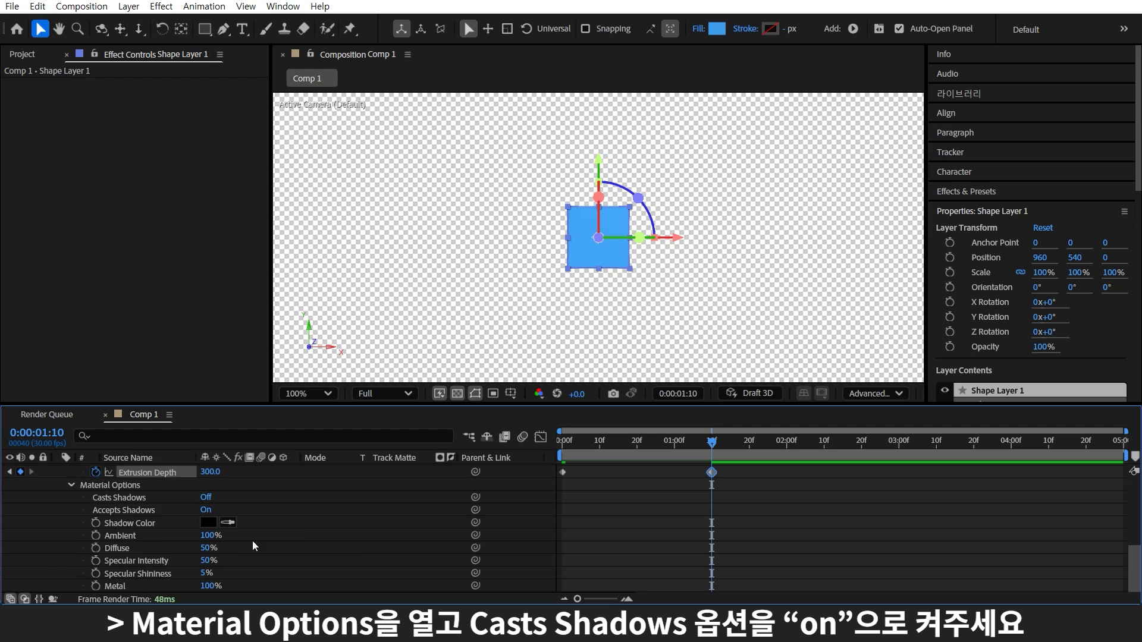
click(206, 499)
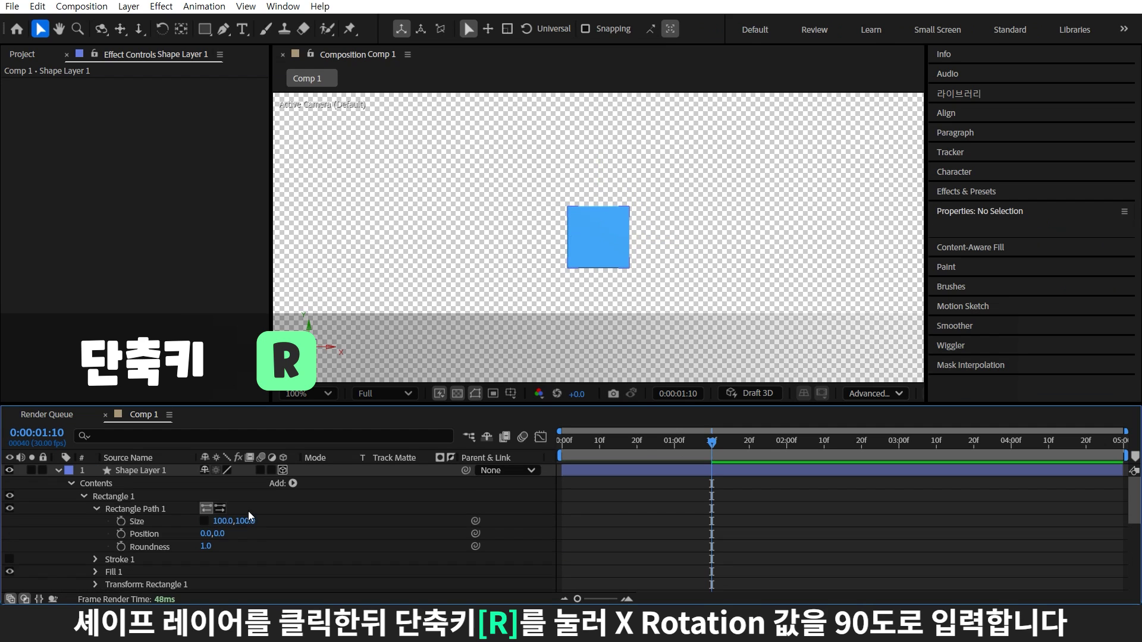
Set Shape Layer 1's X Rotation to 90° so the bar stands upright.
click(137, 469)
key(r)
drag(222, 496, 286, 493)
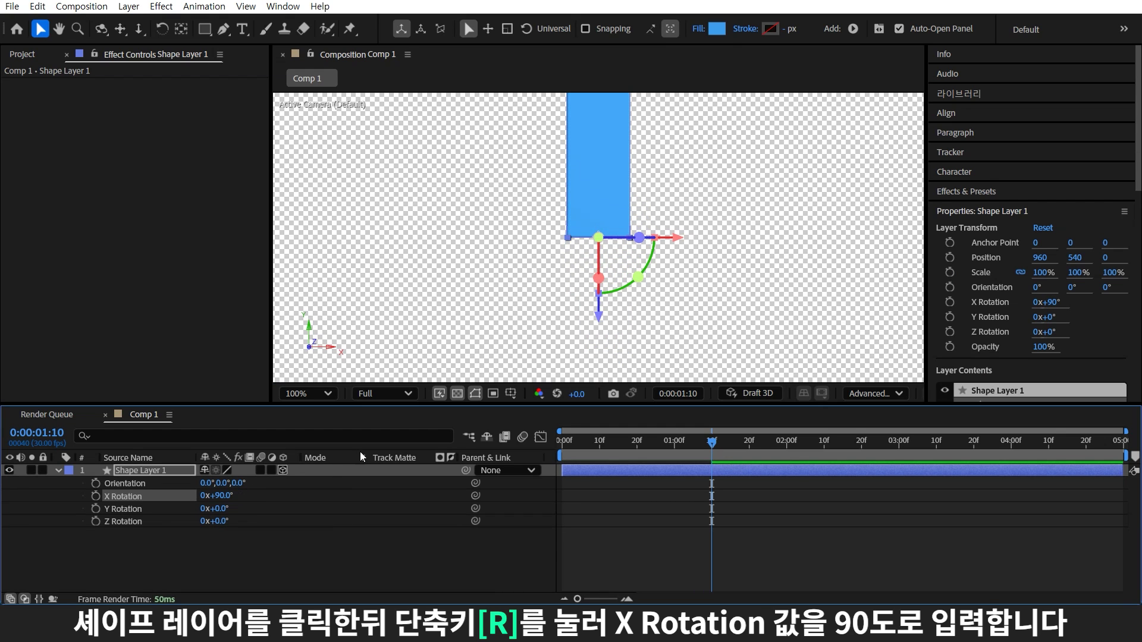
scroll(688, 265, down, 2)
mouse_move(711, 455)
mouse_down()
mouse_move(678, 456)
mouse_move(708, 476)
mouse_up()
Add Camera 1 and a Null 1 layer with its 3D switch enabled.
click(219, 569)
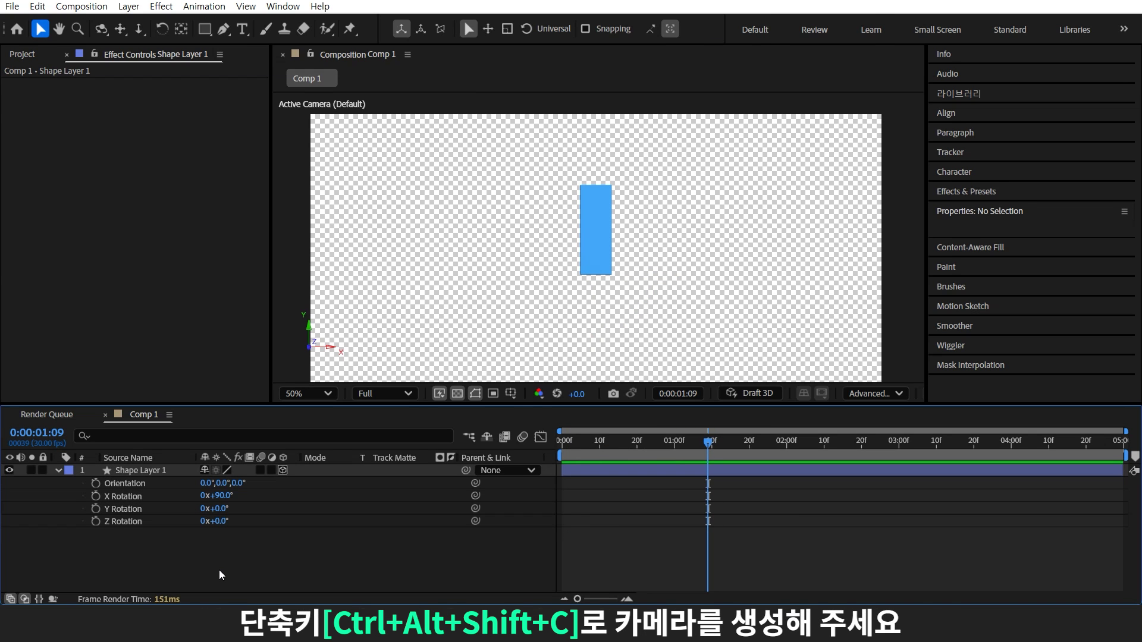
key(ctrl+alt+shift+c)
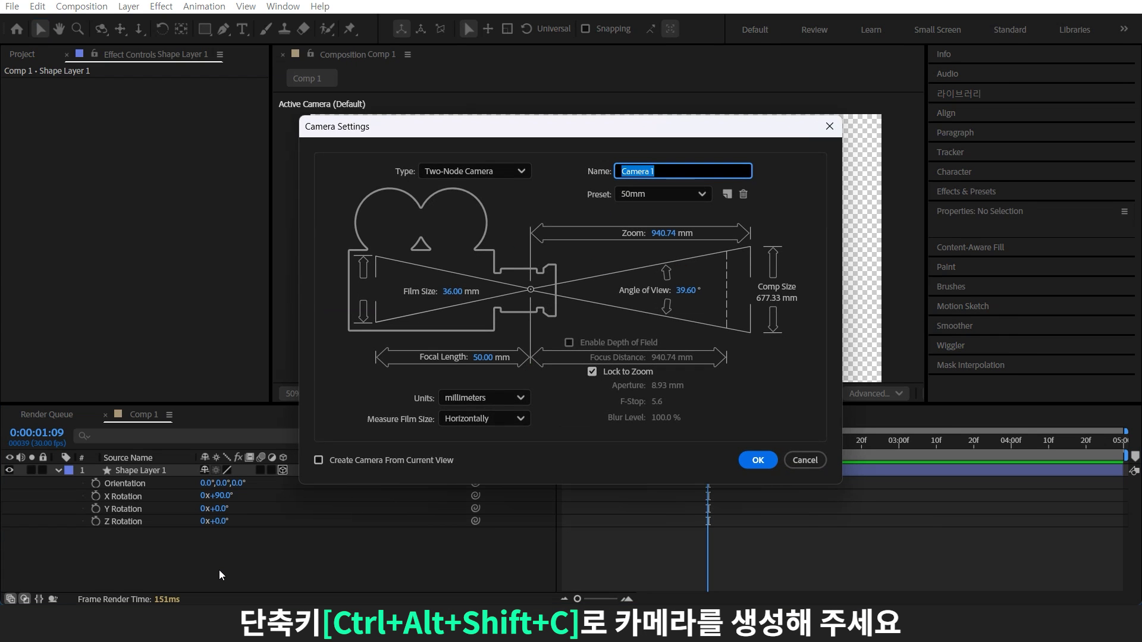
click(758, 459)
key(ctrl+alt+shift+y)
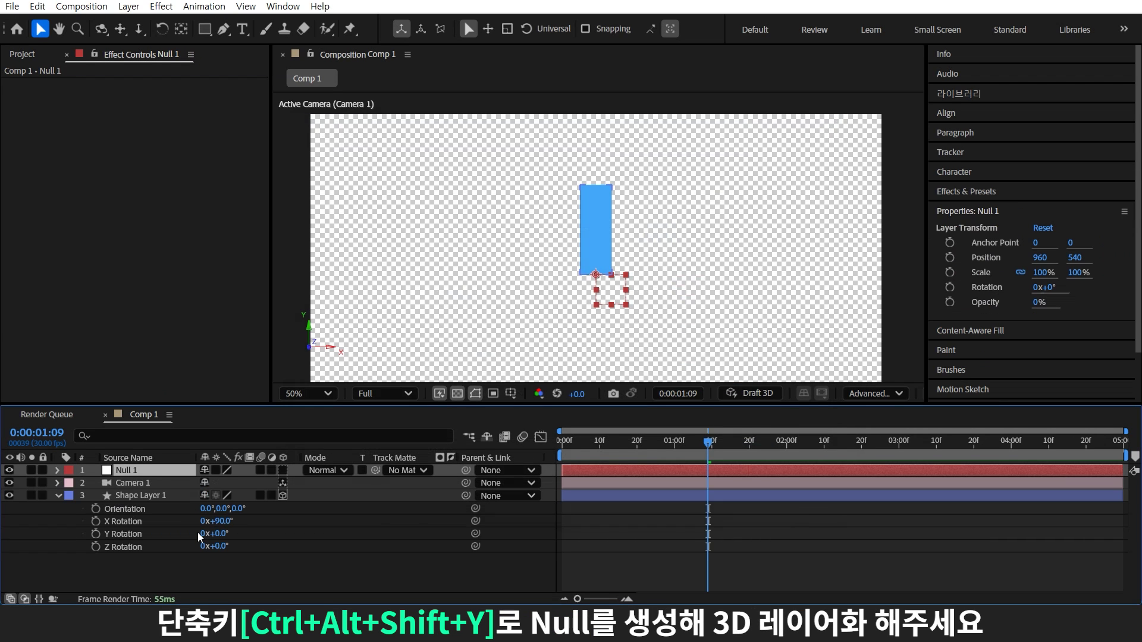
click(283, 470)
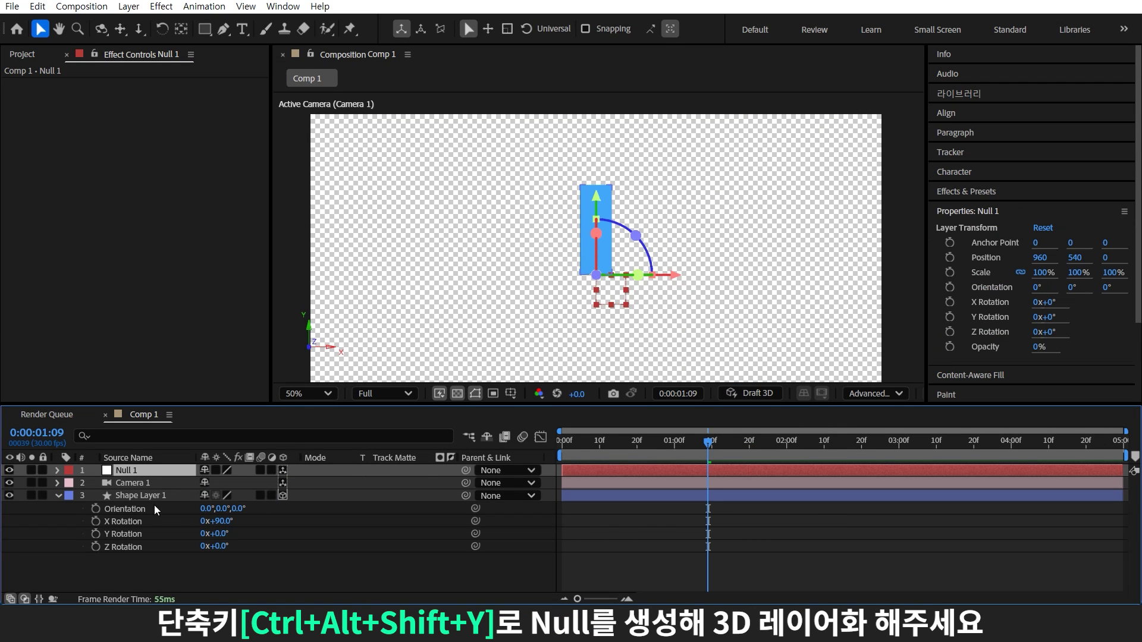
click(134, 481)
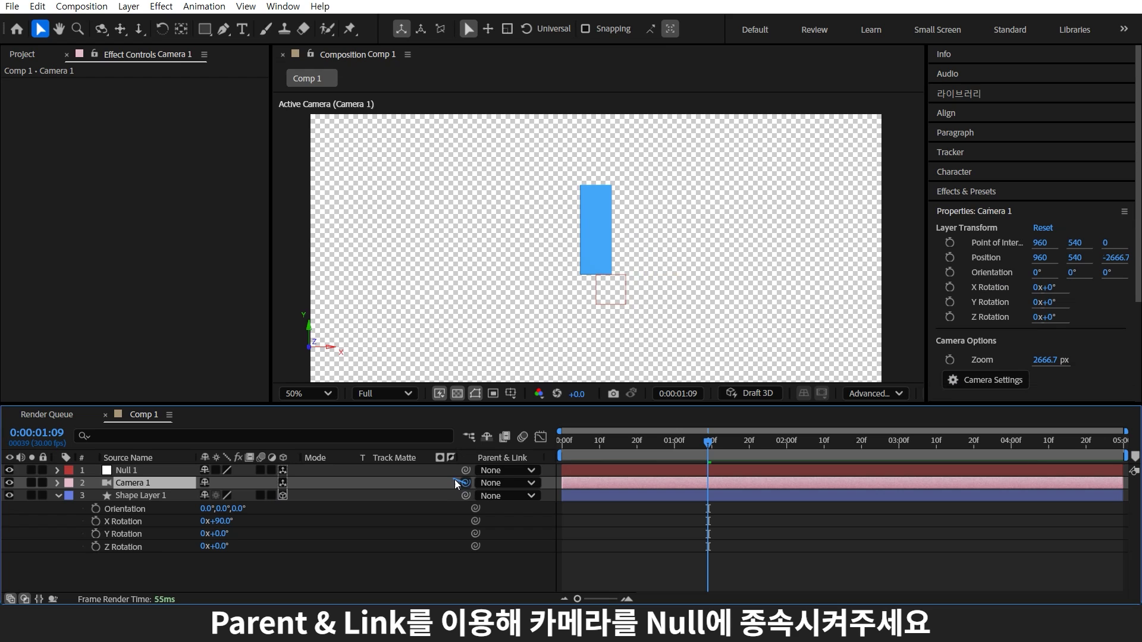
Parent Camera 1 to Null 1 and rotate the null to X -15°, Y -45°, Z -10°.
drag(465, 483, 178, 470)
click(180, 472)
key(r)
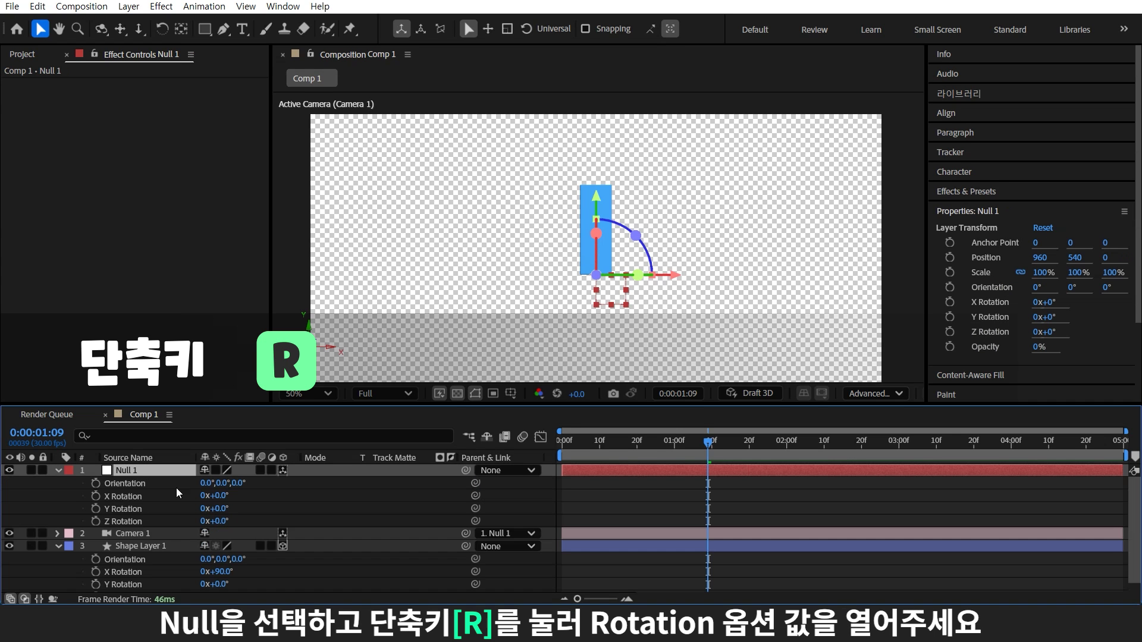
click(221, 496)
text(-15)
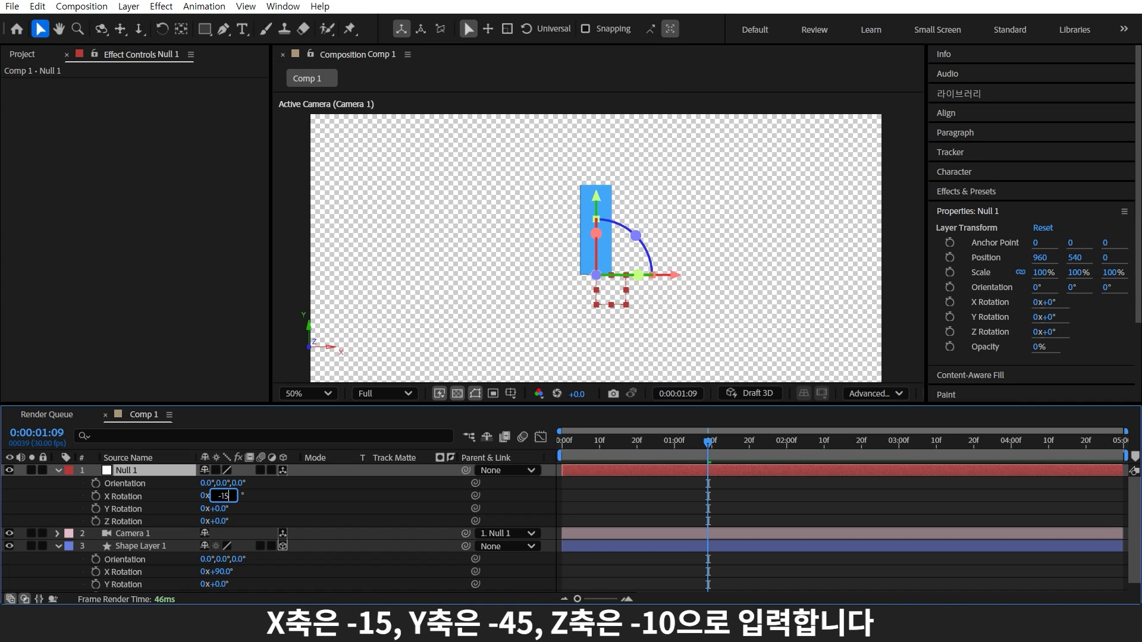
key(Tab)
text(-45)
key(Return)
click(215, 521)
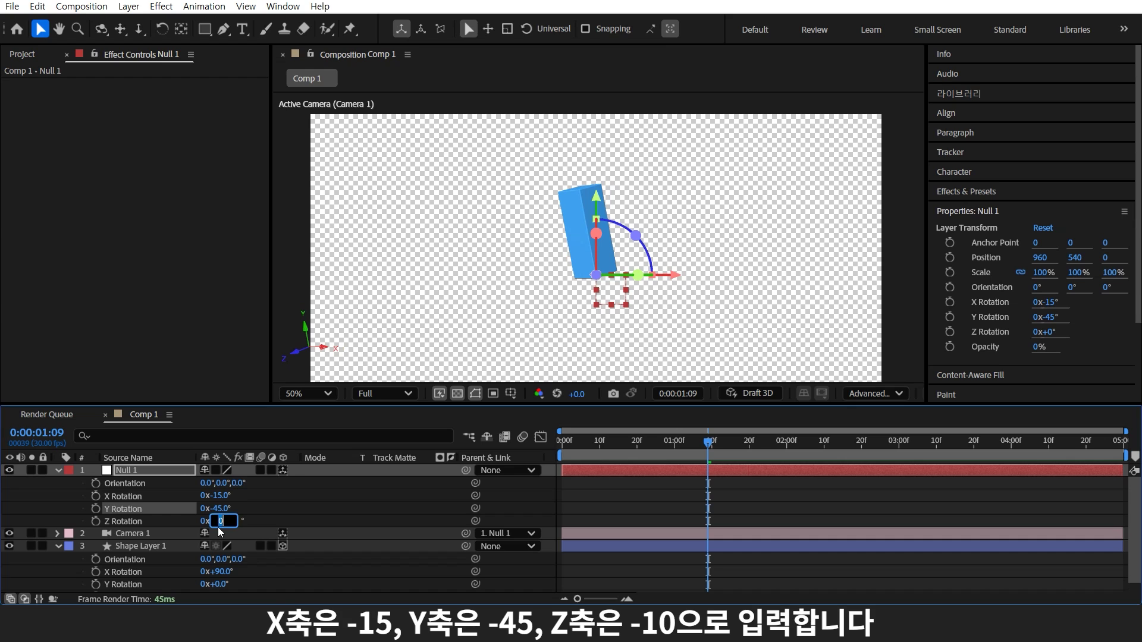
text(-10)
key(Return)
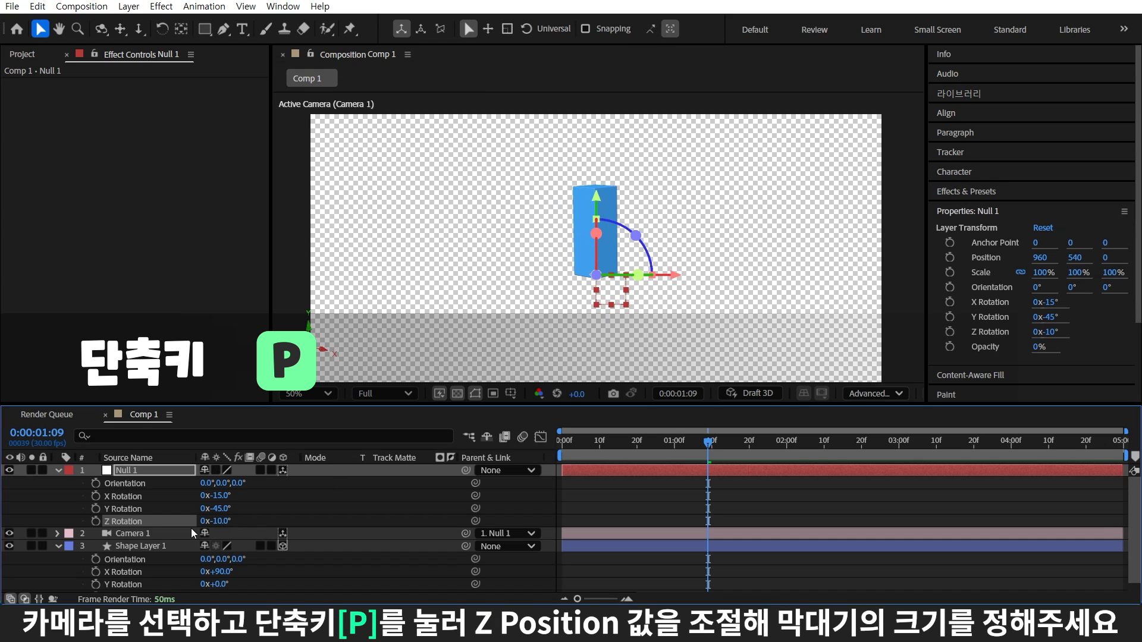
Move Camera 1 closer (Z -1541.7), shift Null 1 to 734,432, and start a 3000×3000 solid.
click(191, 532)
key(p)
drag(245, 546, 897, 418)
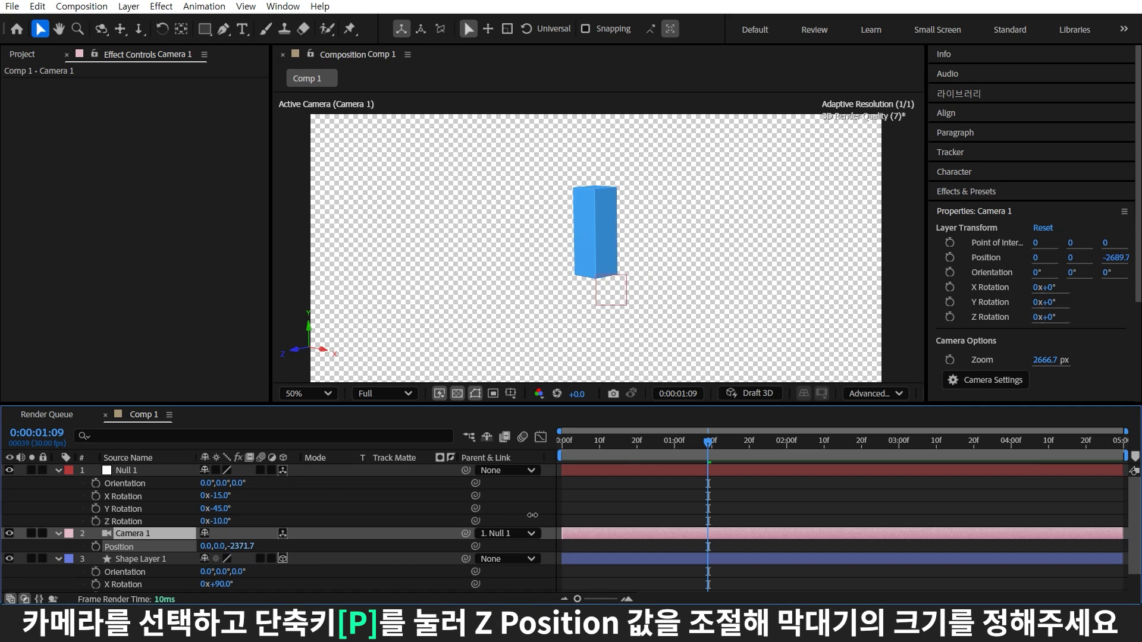
click(156, 471)
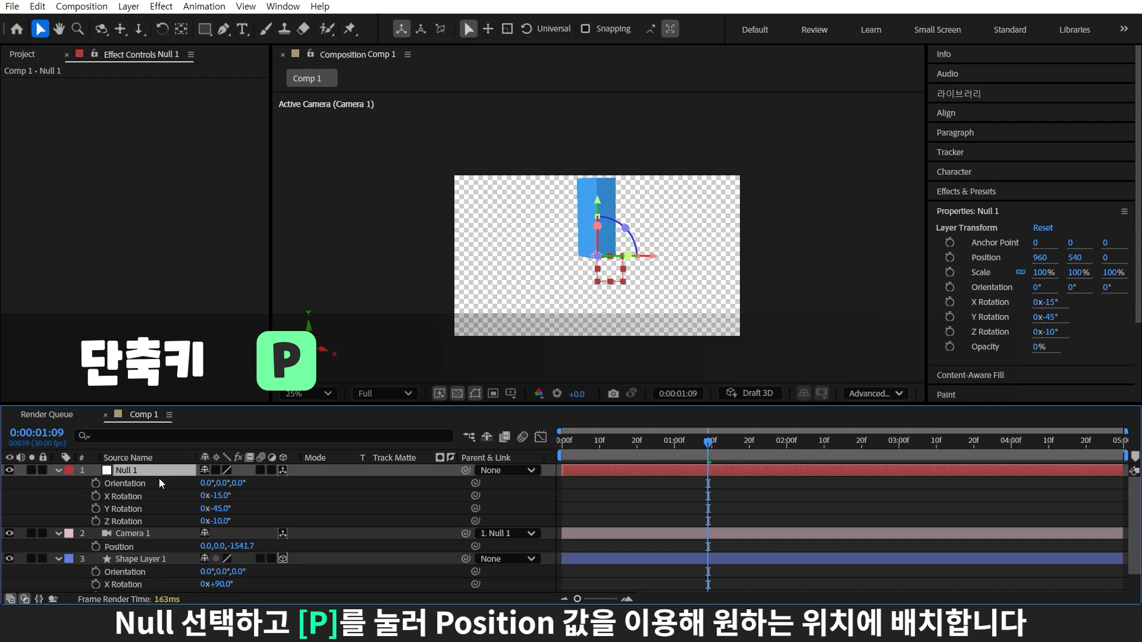
key(p)
drag(208, 483, 178, 485)
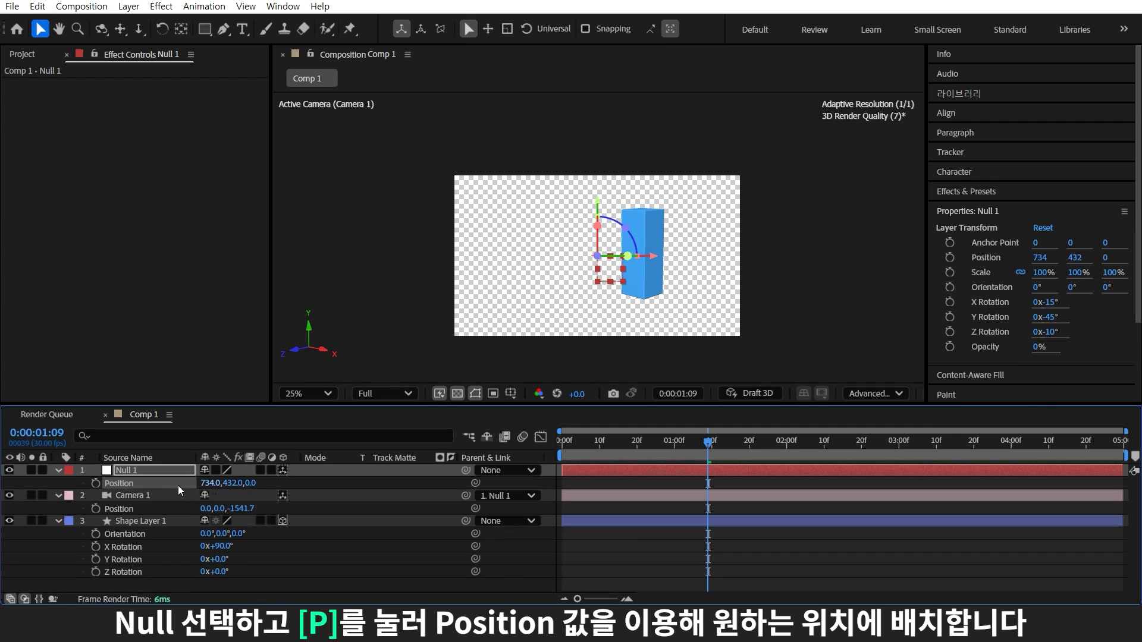
key(ctrl+y)
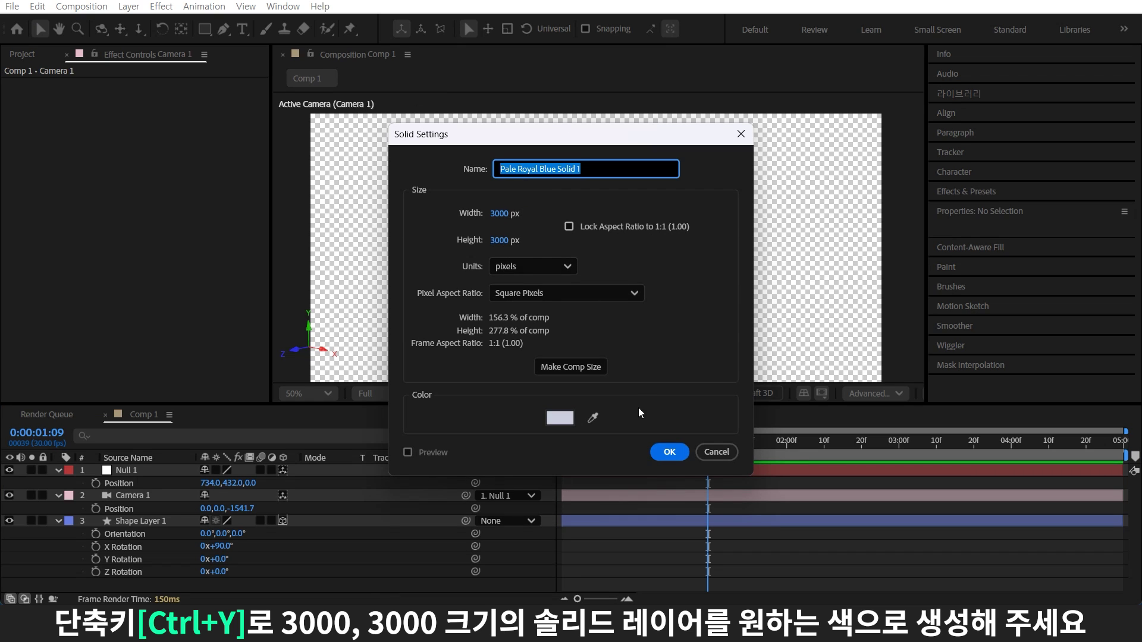
Create the pale blue solid at the bottom of the stack as a 3D layer with X Rotation -90°.
click(669, 452)
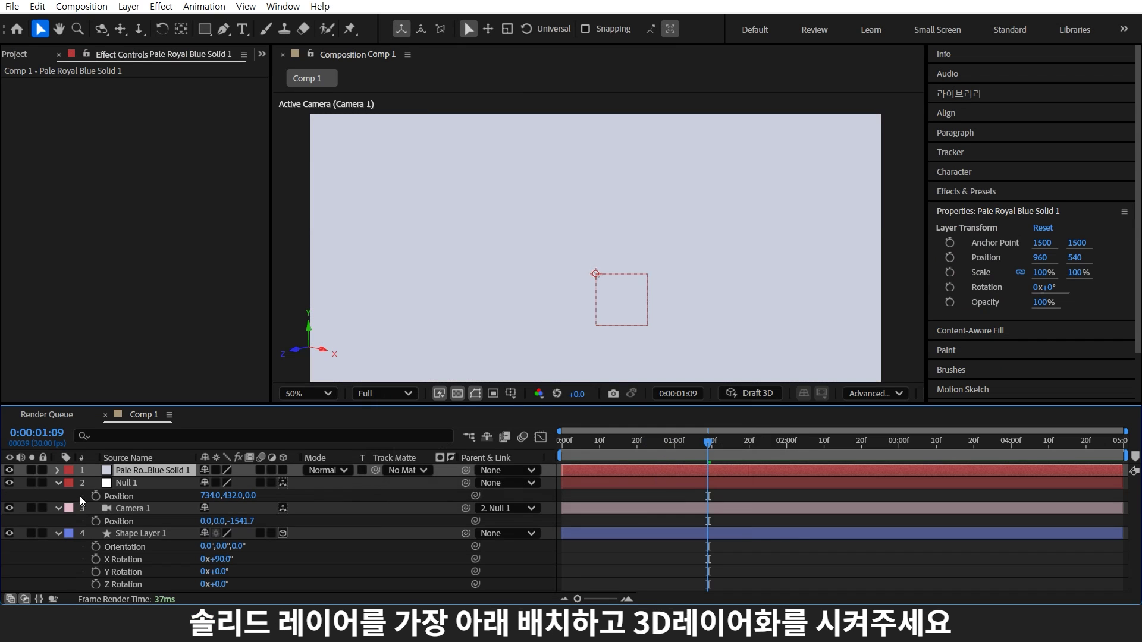
drag(134, 470, 152, 566)
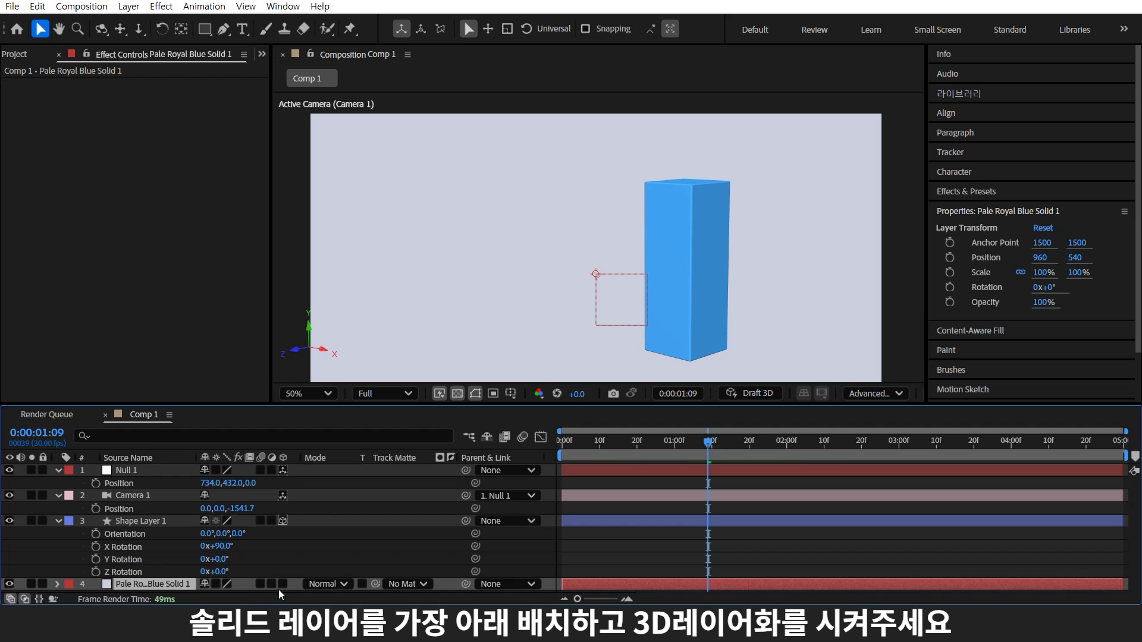
click(282, 584)
key(r)
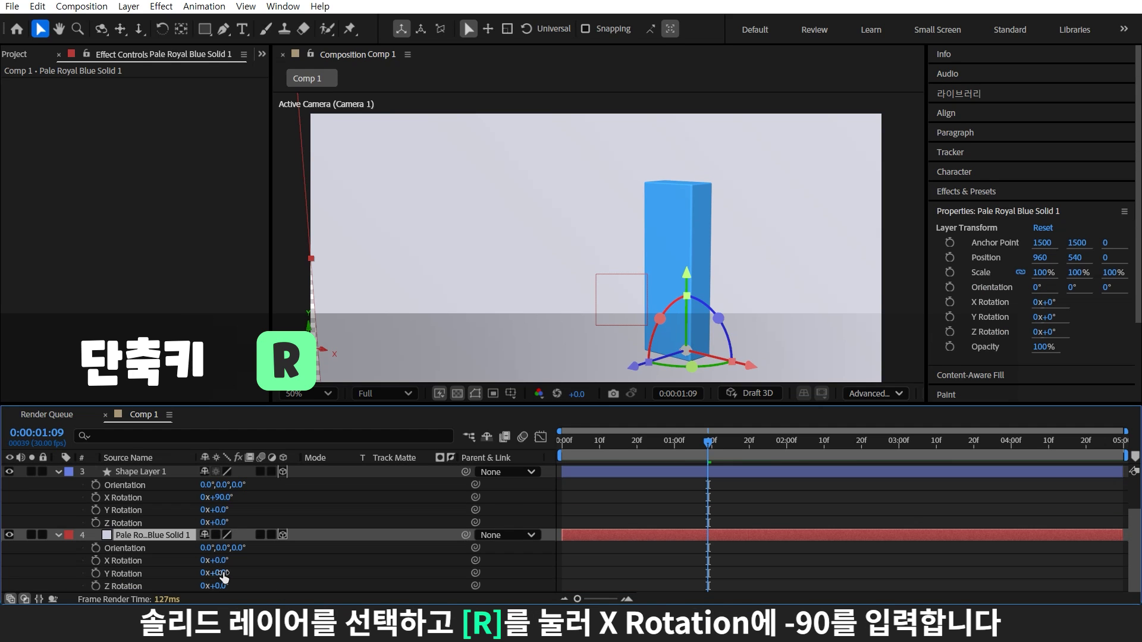
click(219, 561)
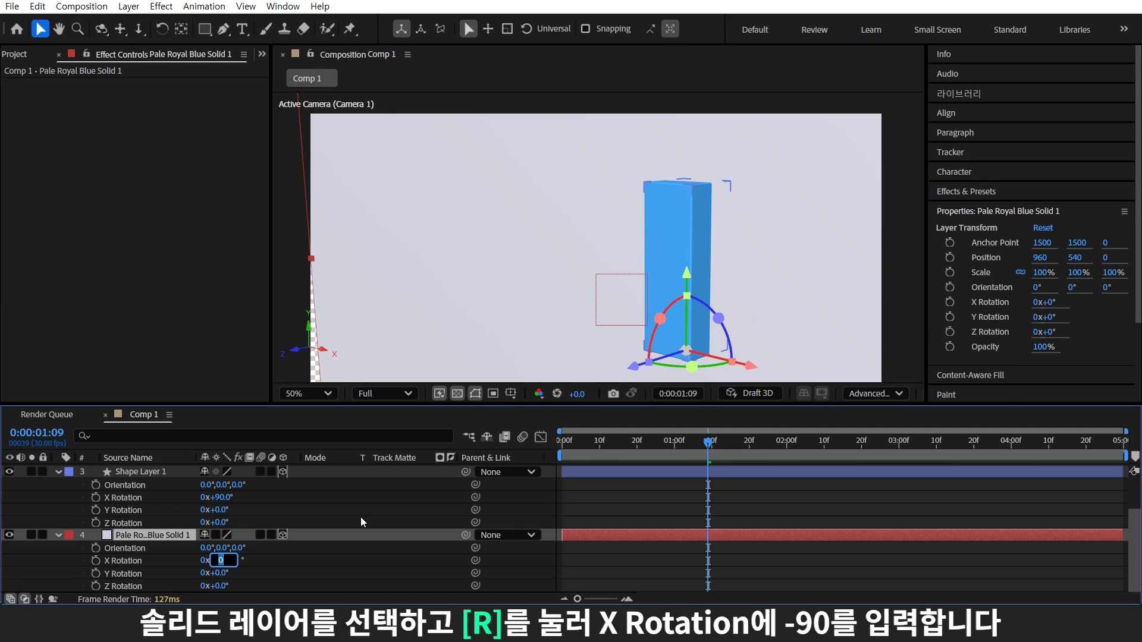
text(-90)
key(Return)
Lower the floor solid to Position Y 543 and deselect all layers.
click(152, 536)
key(p)
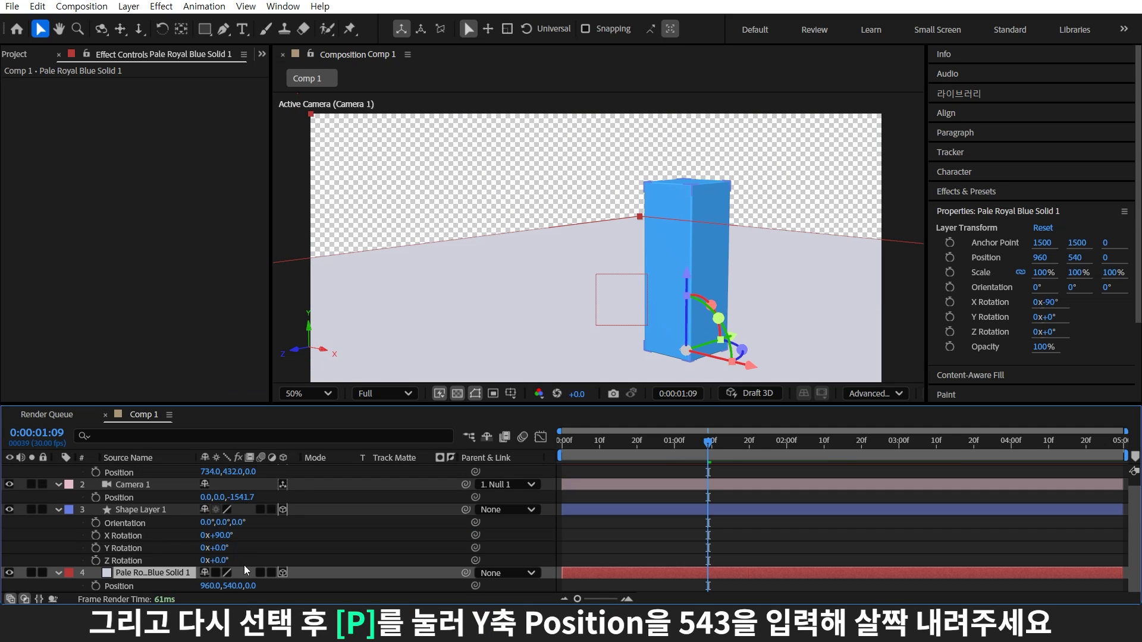
click(236, 586)
key(Return)
key(ctrl+shift+a)
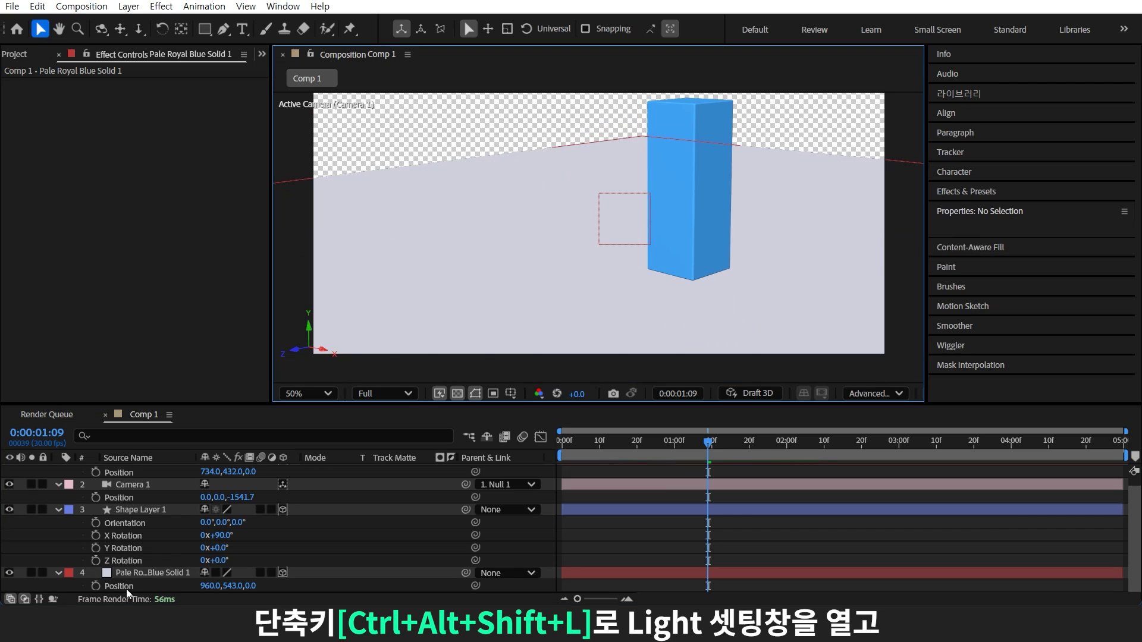
Add a shadow-casting Environment Light and turn its Y Rotation to about 10°.
key(ctrl+alt+shift+l)
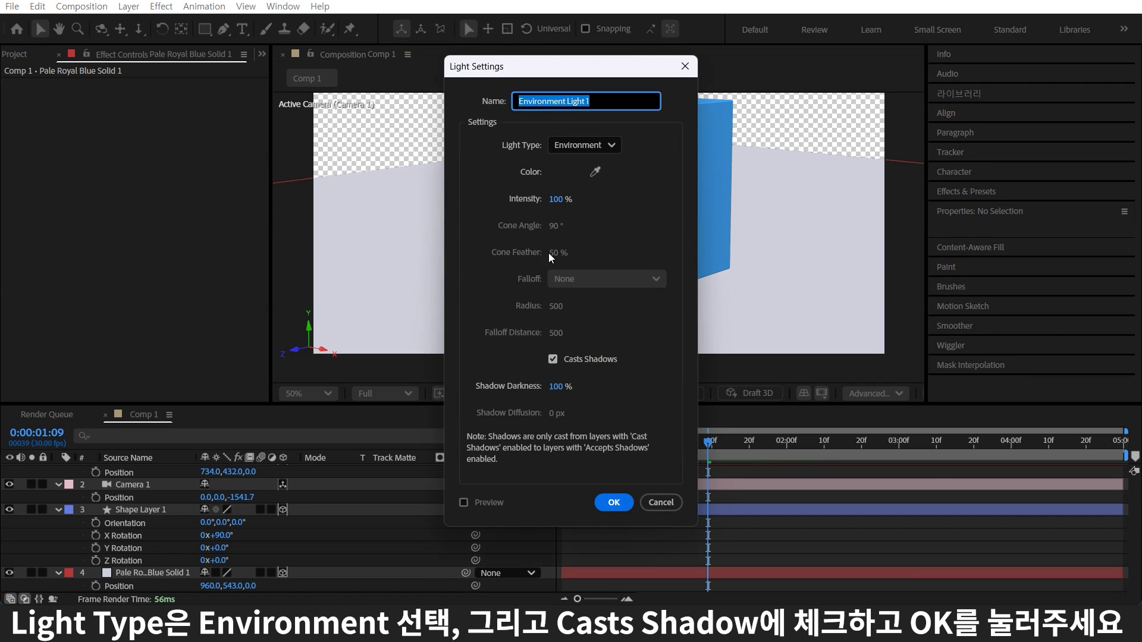
click(611, 503)
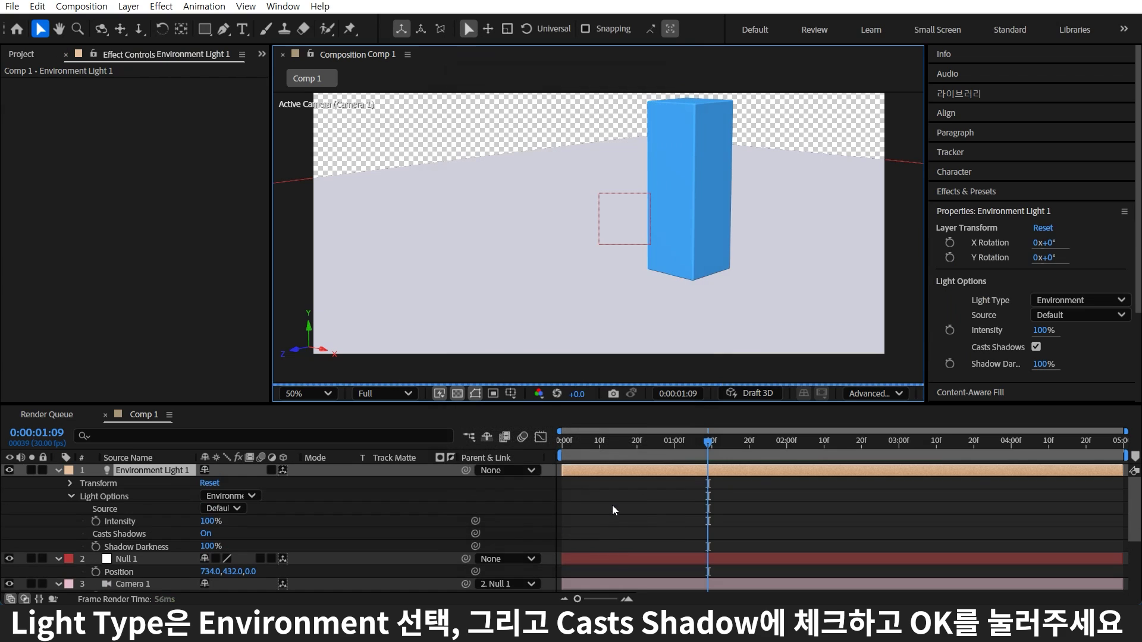
click(69, 483)
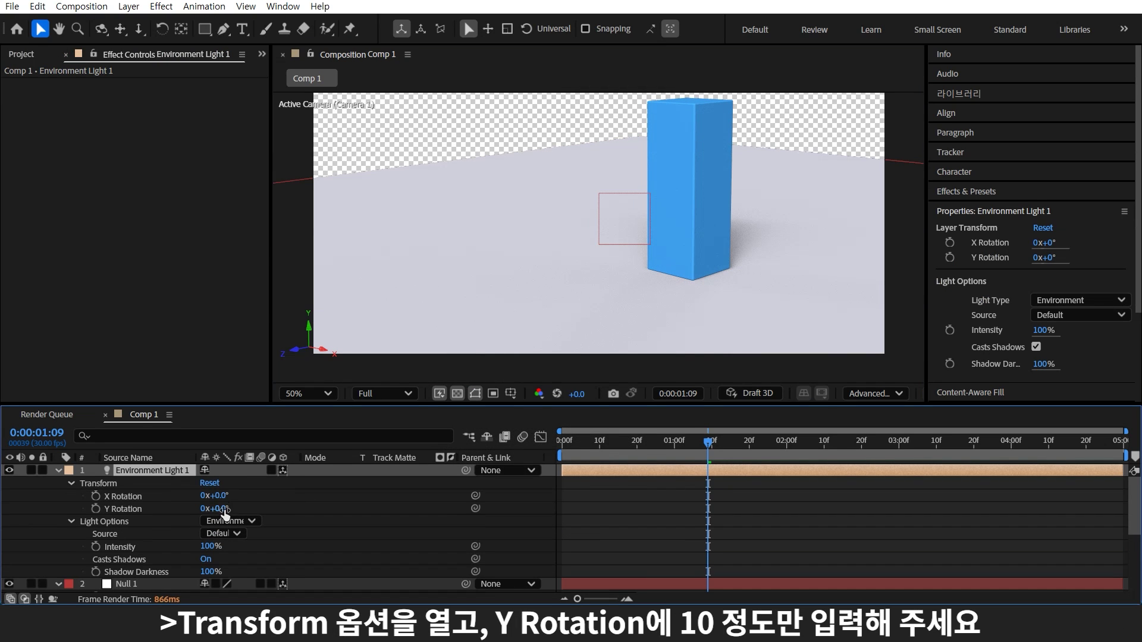
click(221, 508)
drag(221, 508, 224, 506)
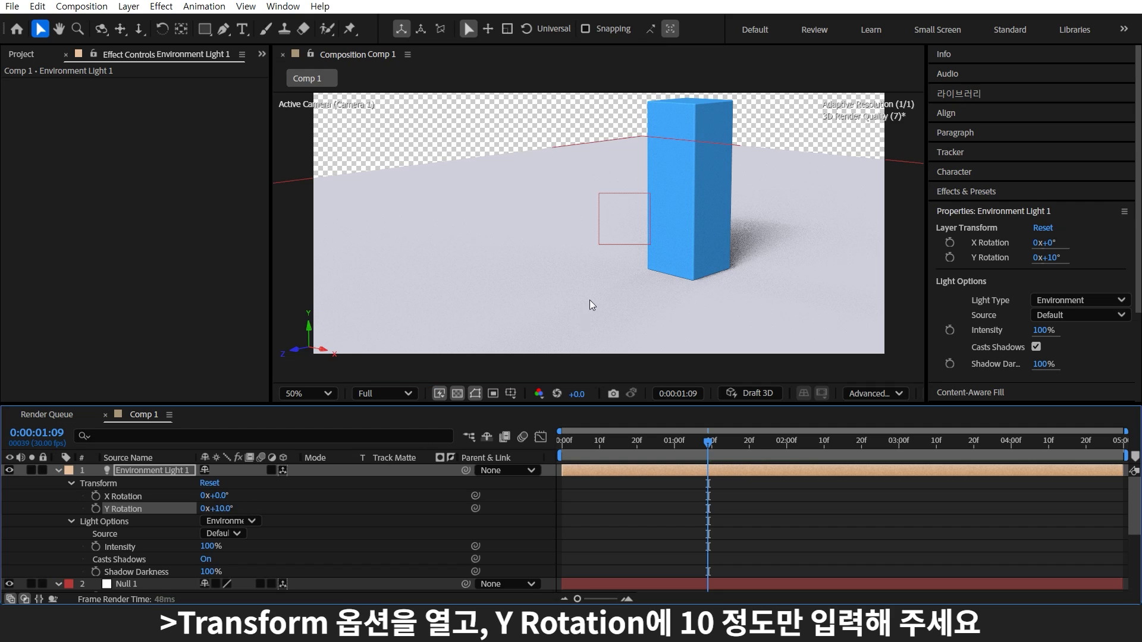
Duplicate the floor solid and apply the Grid effect to the copy.
click(59, 471)
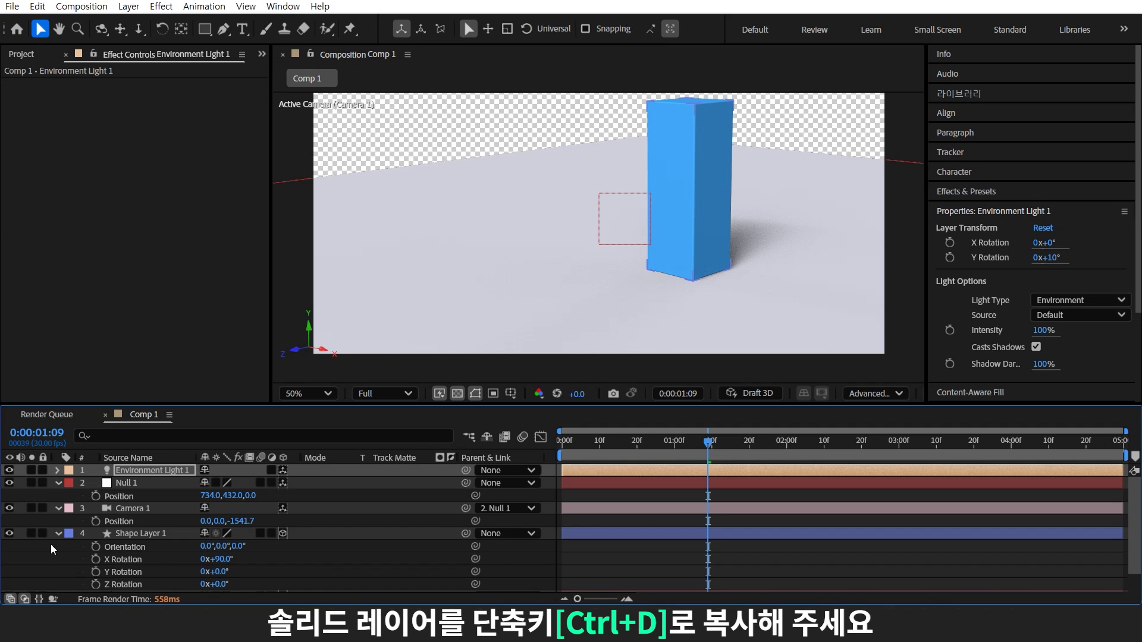
click(162, 547)
key(ctrl+d)
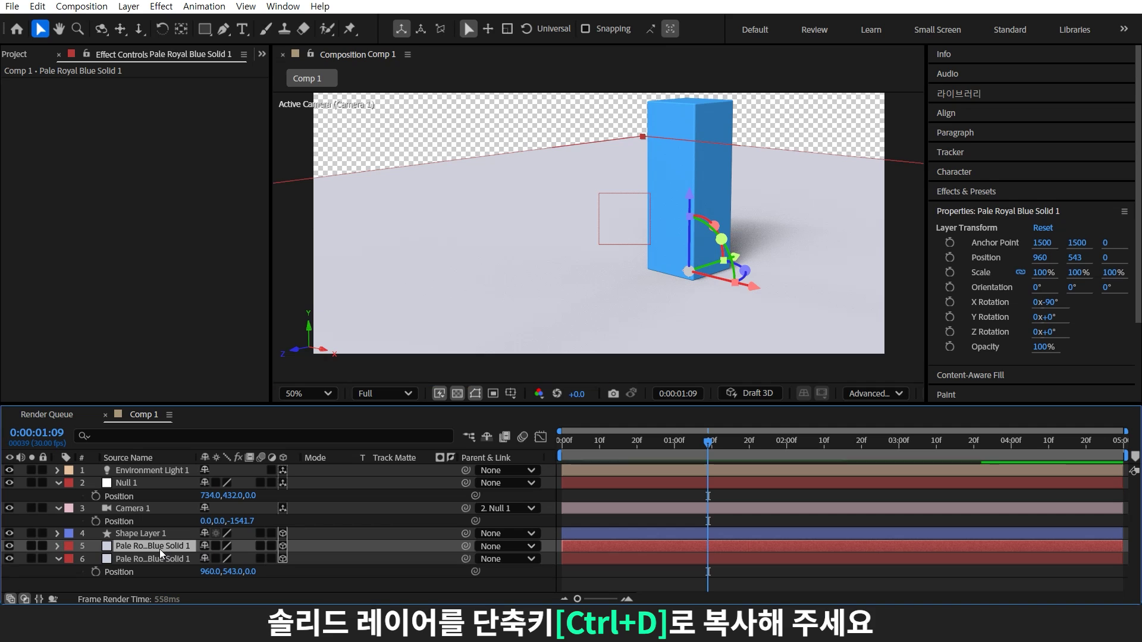
key(ctrl+5)
click(965, 205)
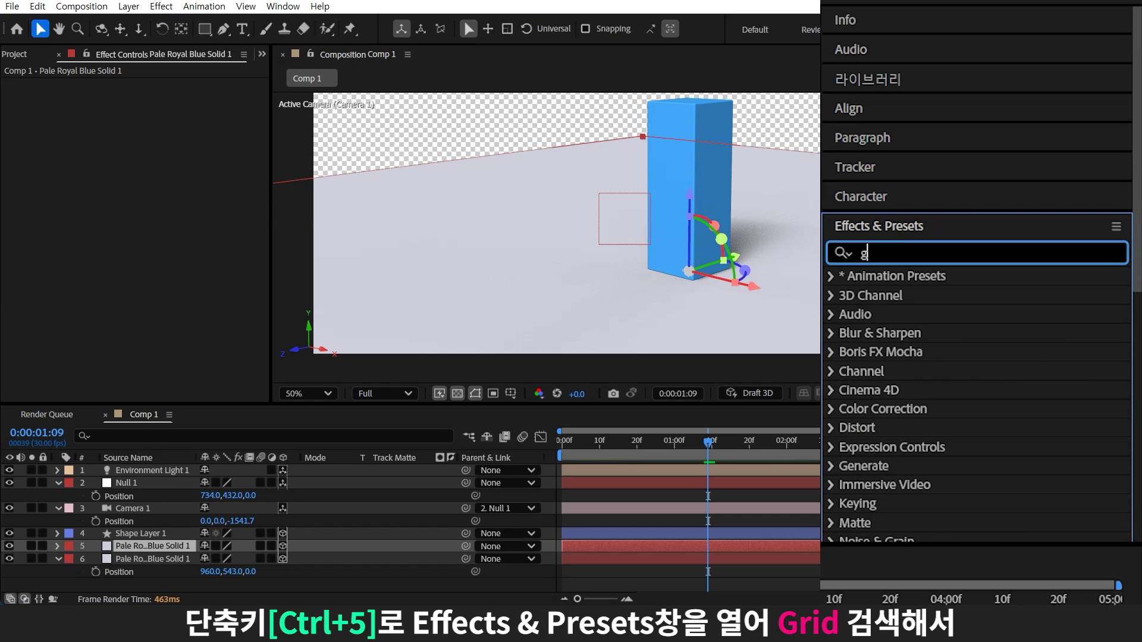
text(grid)
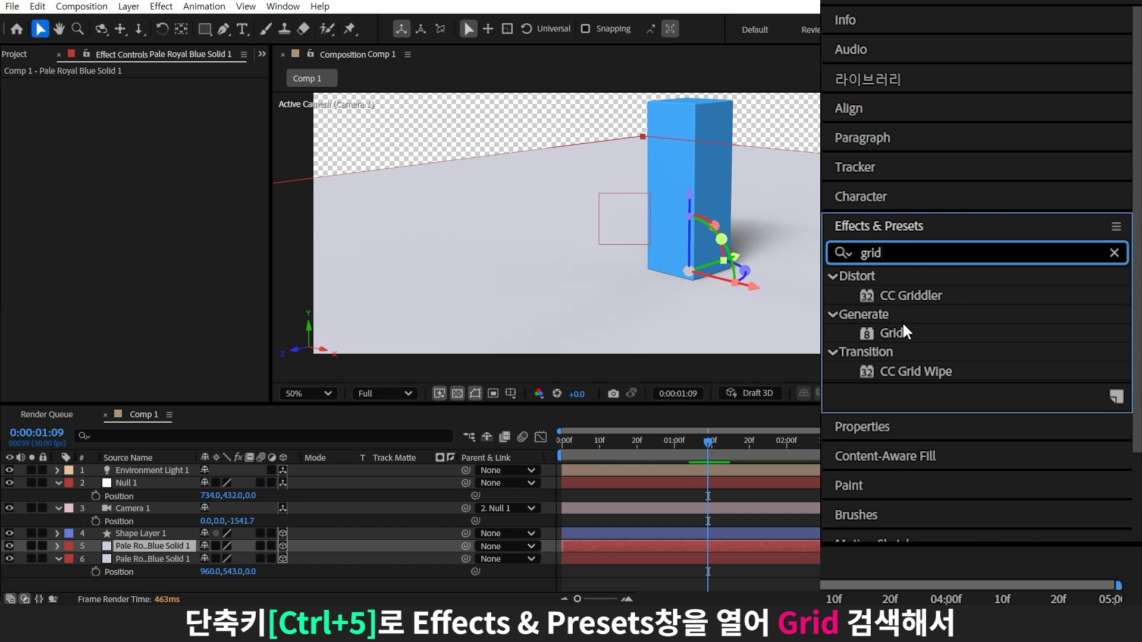
drag(892, 333, 154, 543)
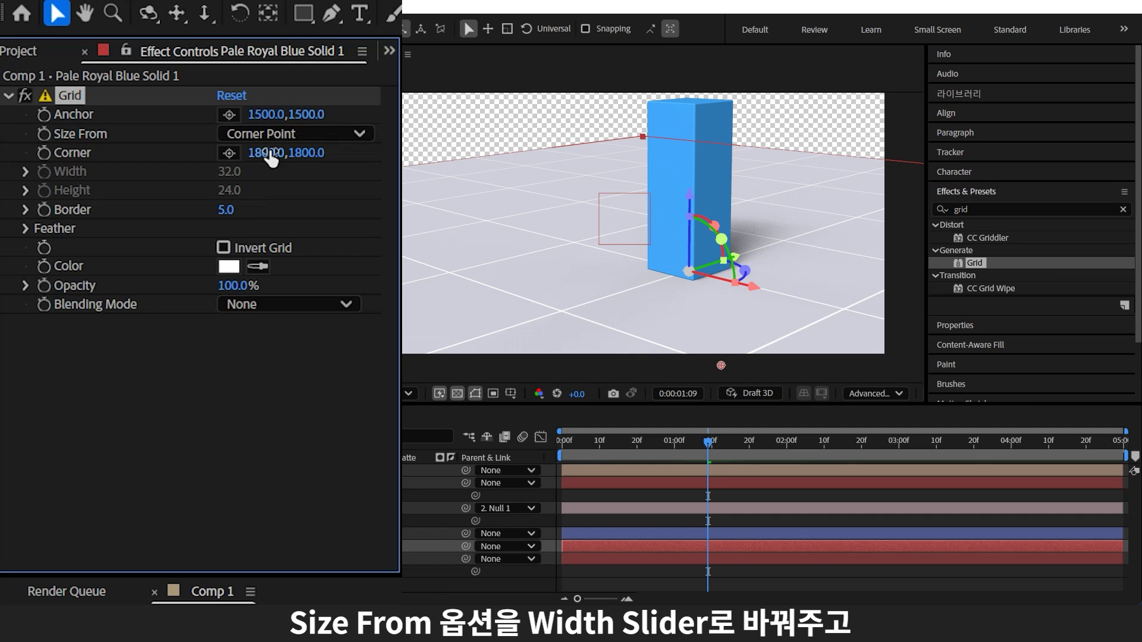
Size the grid by Width, with Width 100 and Border 1.
click(267, 134)
click(280, 178)
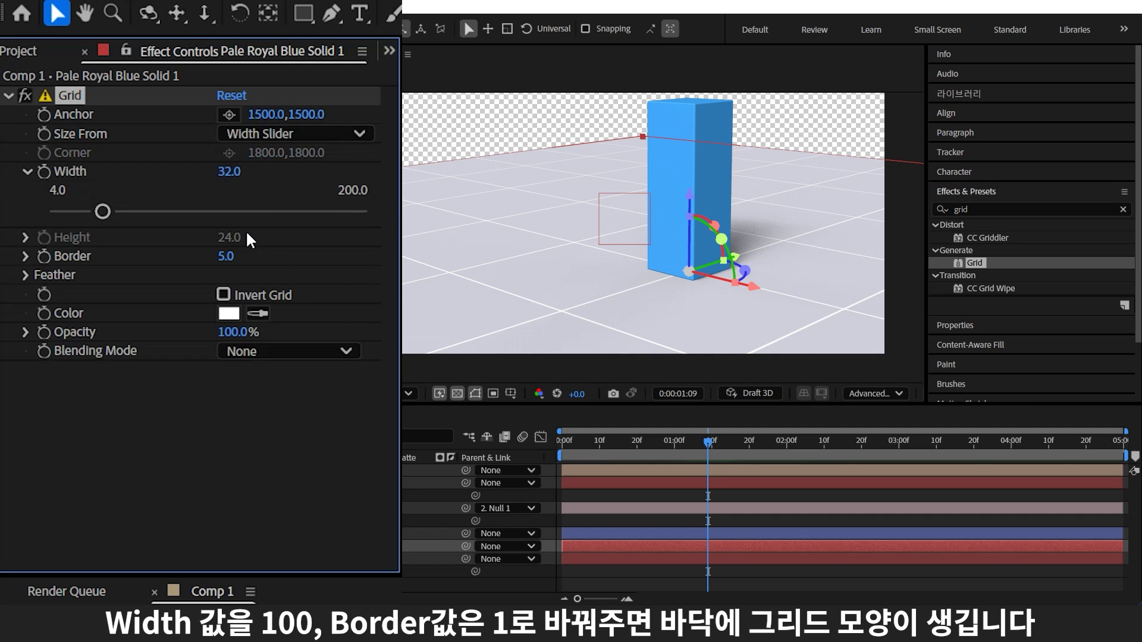
click(231, 172)
text(100)
key(Return)
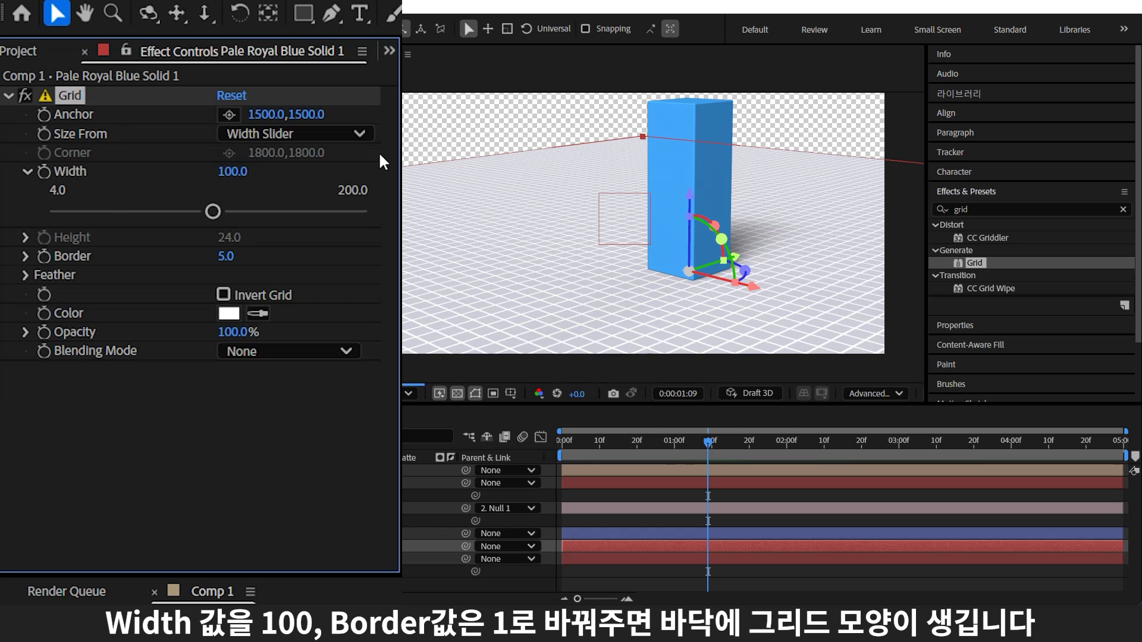
click(235, 256)
text(1)
key(Return)
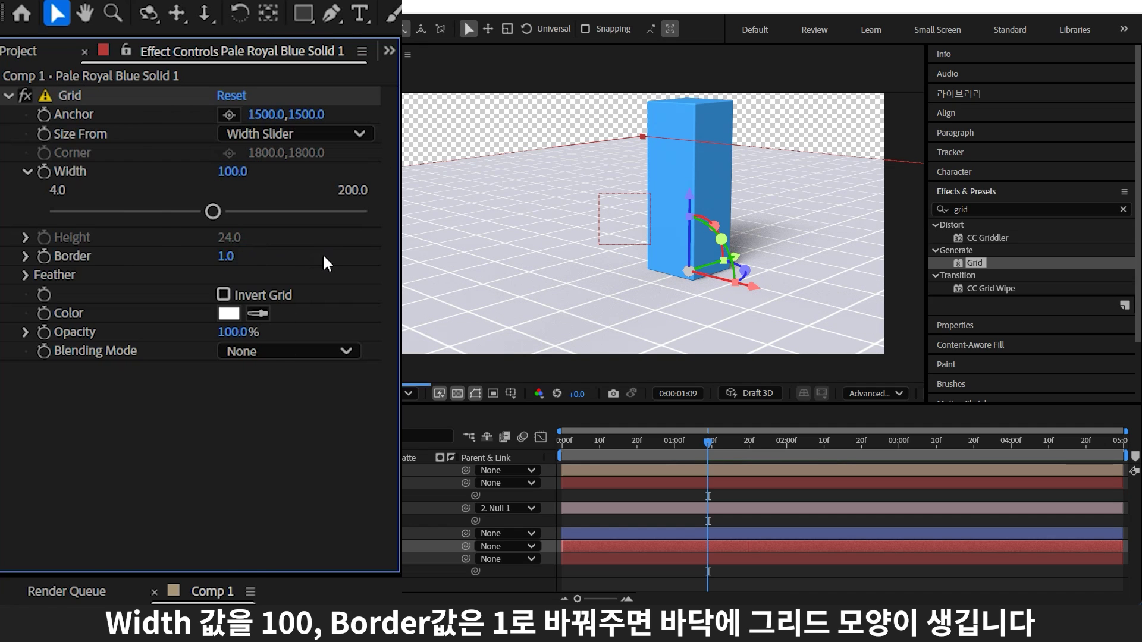
Create a solid sampled from the floor colour and move it below all layers.
key(ctrl+y)
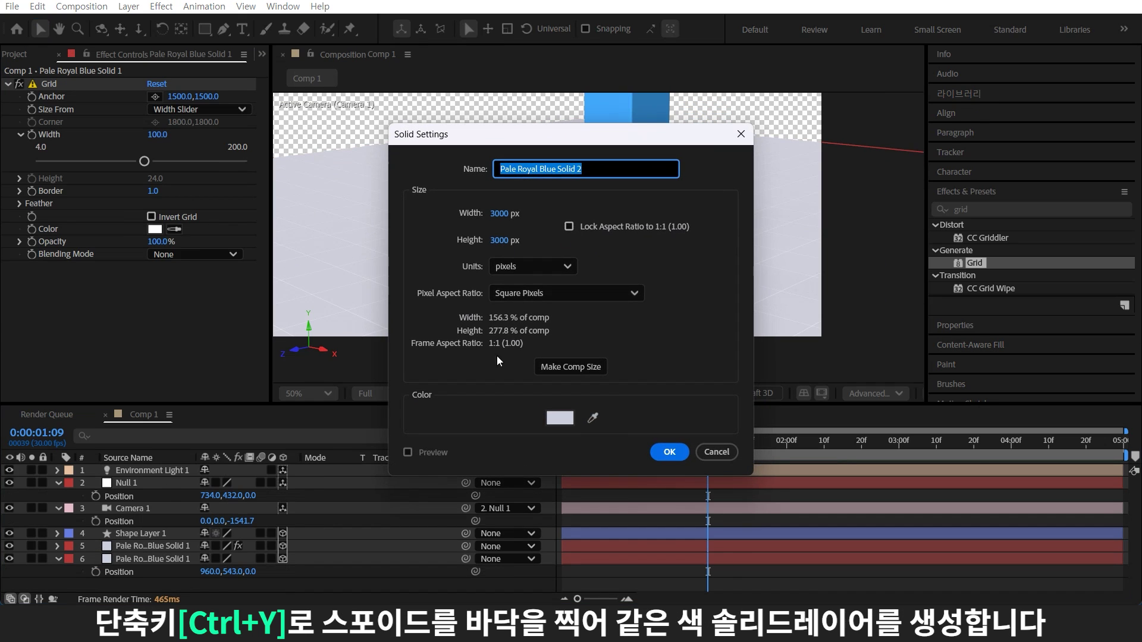
click(592, 417)
click(352, 249)
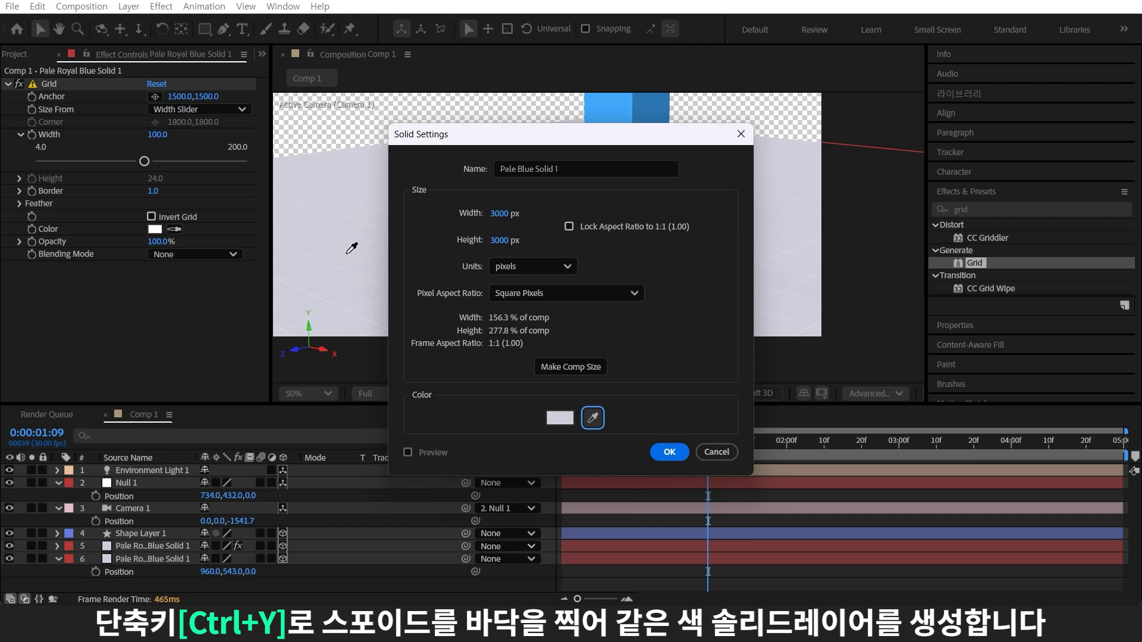
click(660, 452)
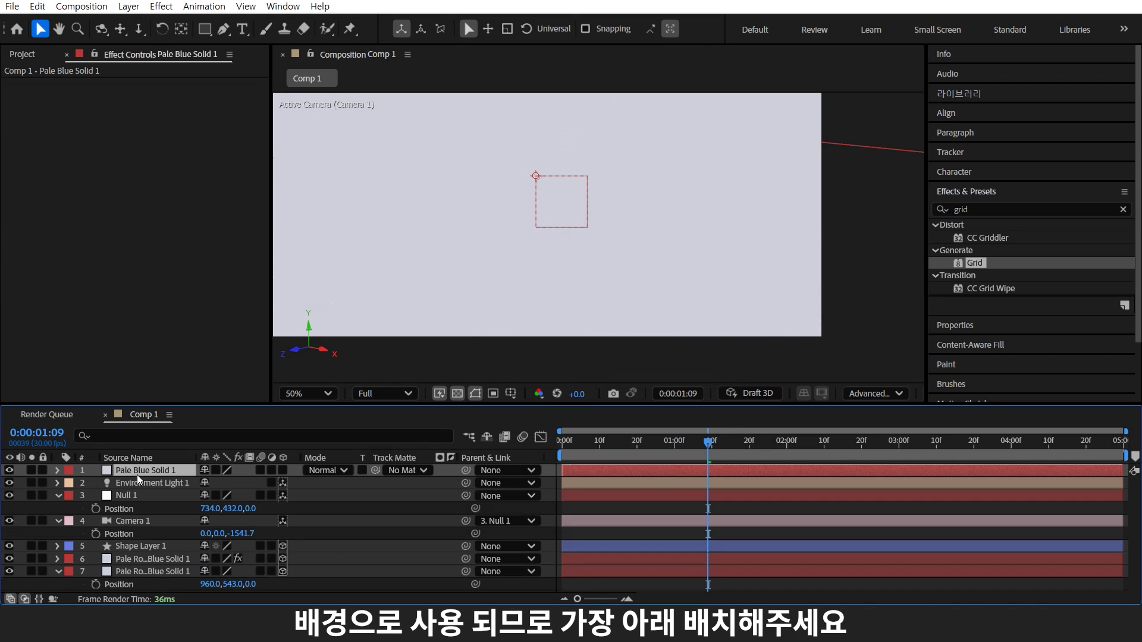
drag(138, 471, 150, 584)
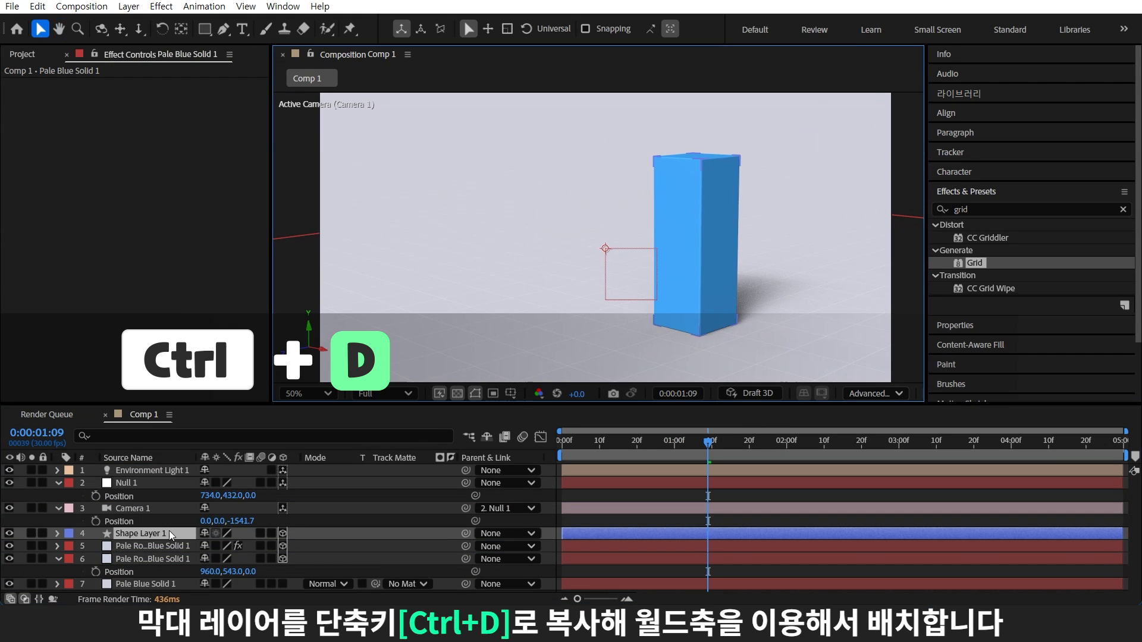
Duplicate the blue bar, move it left, fill it light grey, and key Extrusion Depth 206 at 1:10.
click(169, 532)
key(ctrl+d)
drag(760, 341, 693, 333)
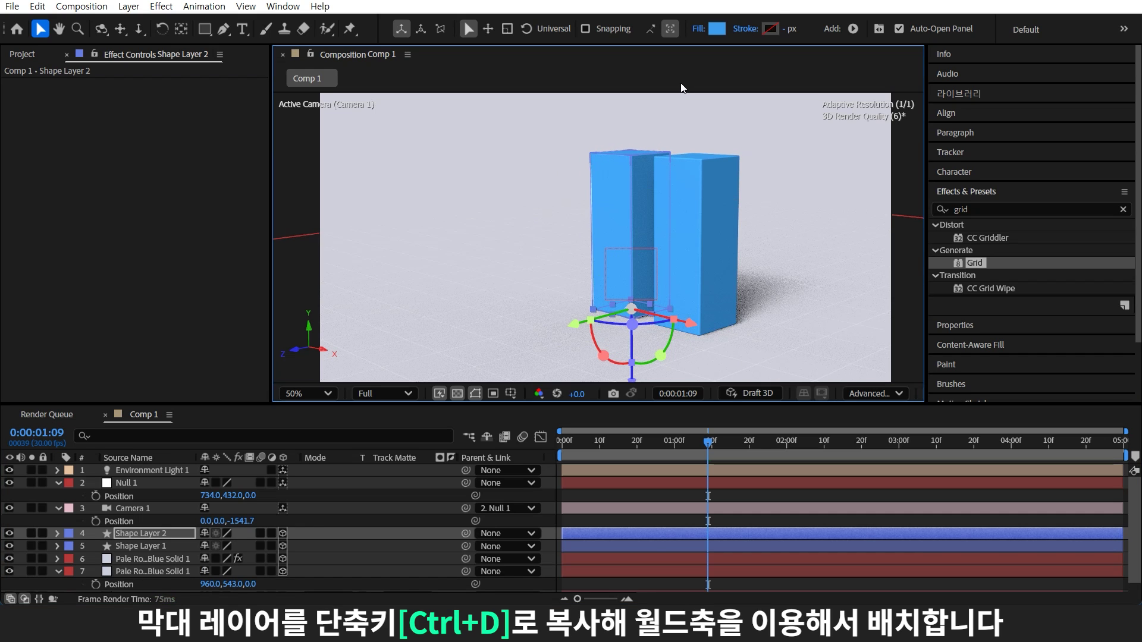
click(718, 29)
click(188, 255)
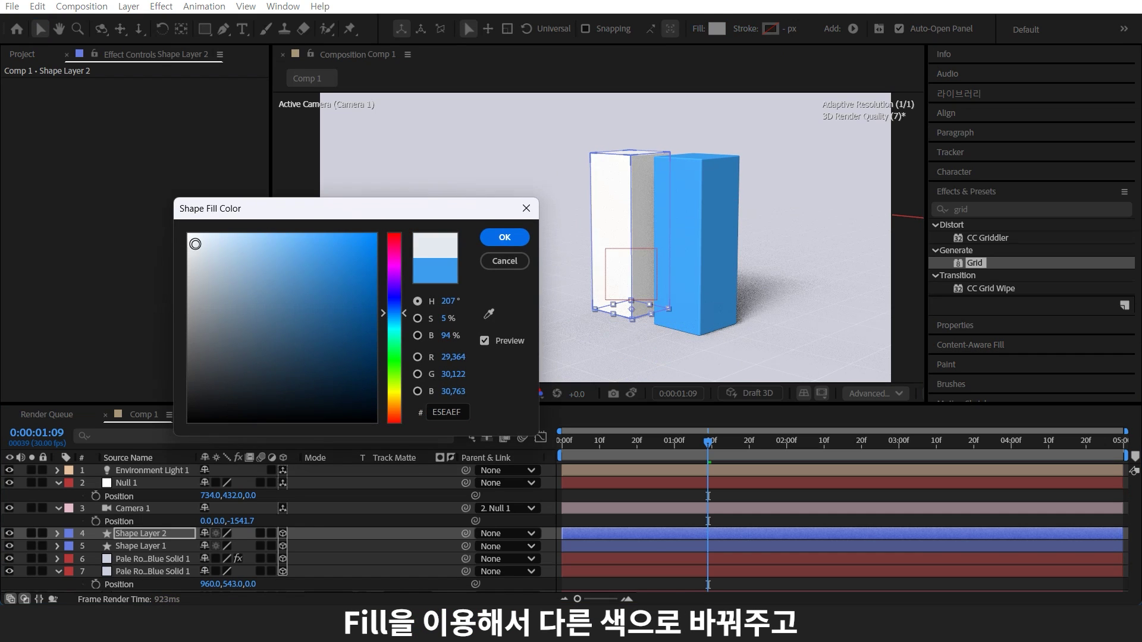
click(499, 239)
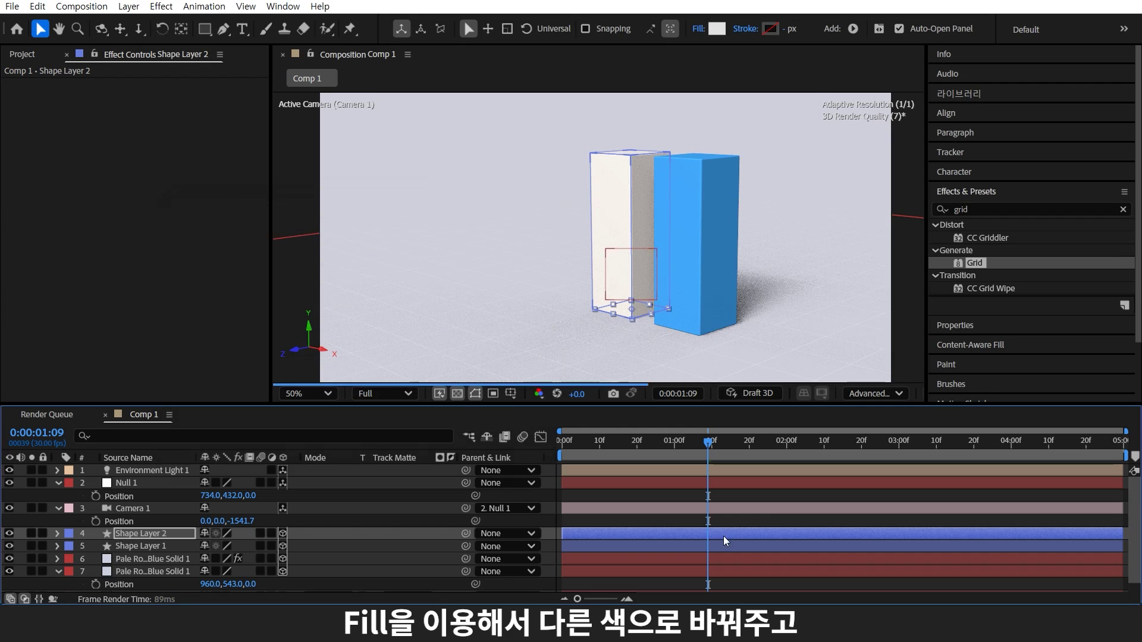
click(724, 509)
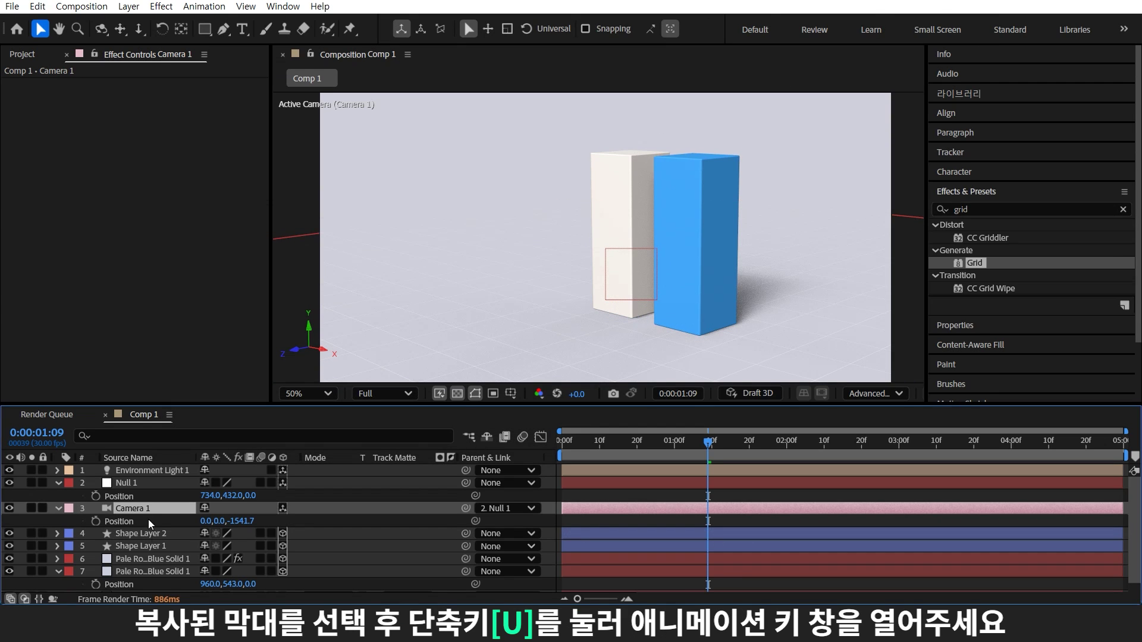
click(149, 534)
key(u)
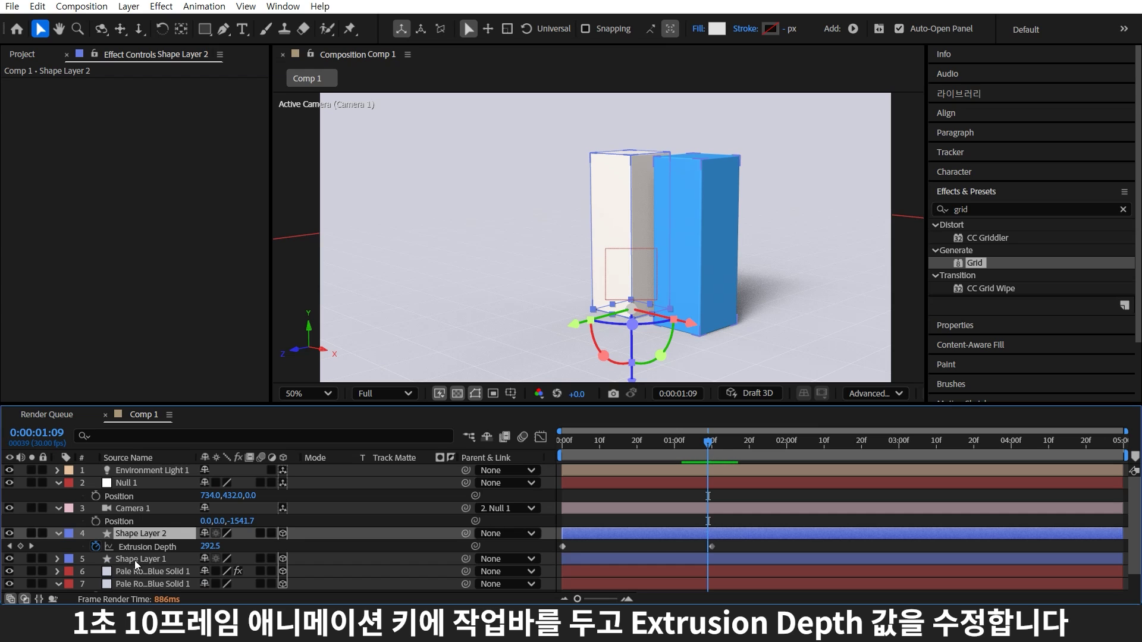
click(714, 443)
drag(210, 546, 178, 576)
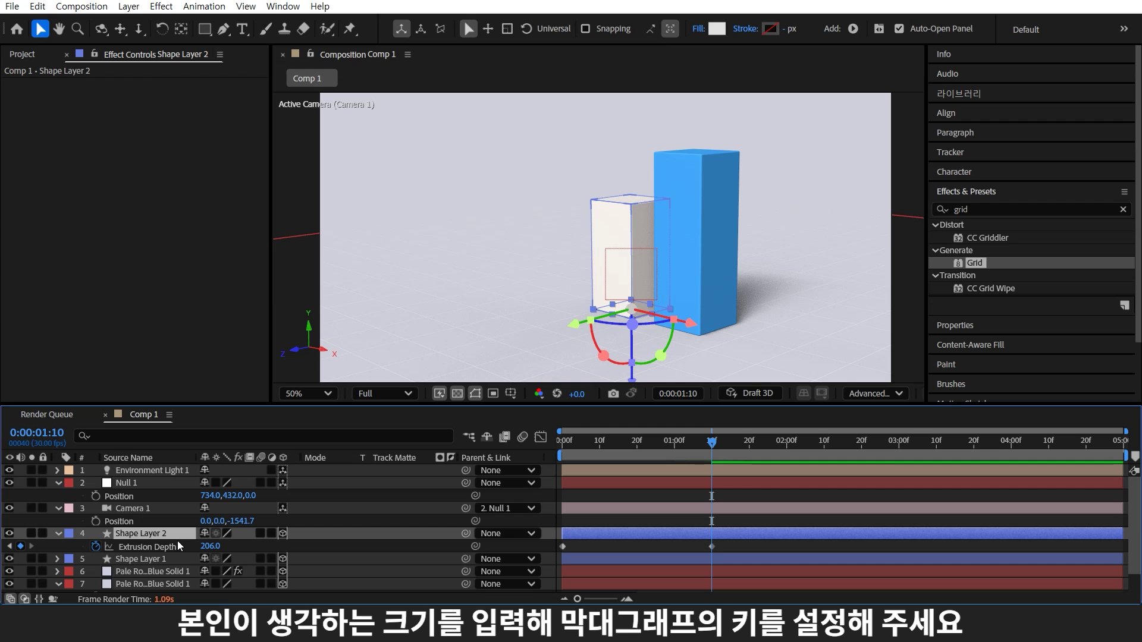
Add two more grey bars further left with Extrusion Depths 166 and 95.
key(ctrl+d)
drag(690, 323, 623, 336)
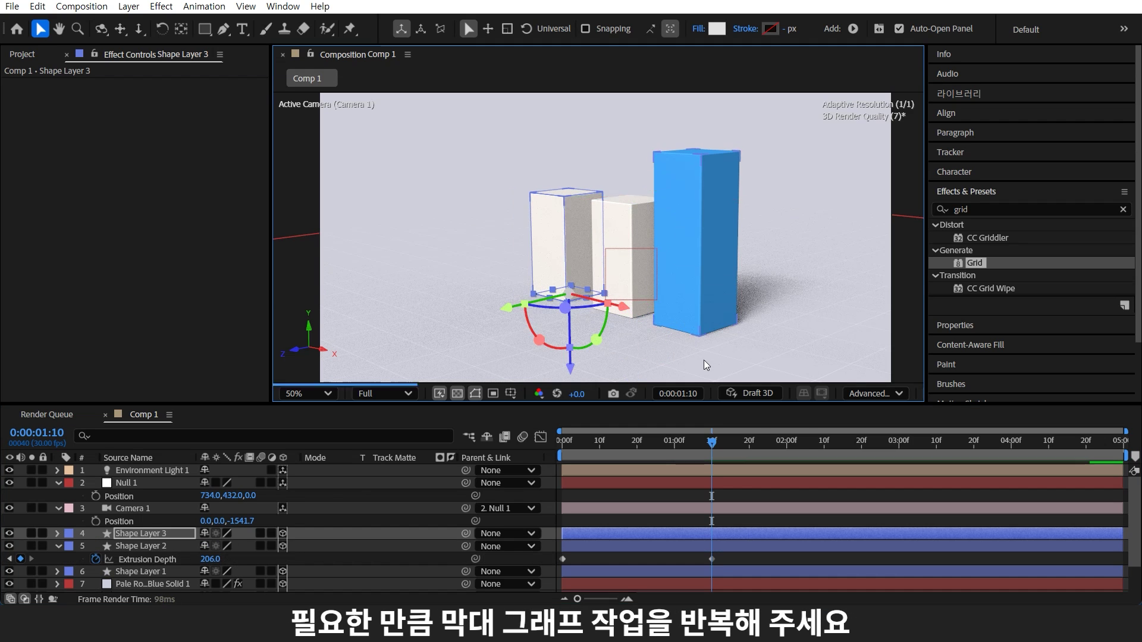
click(59, 533)
drag(210, 546, 190, 546)
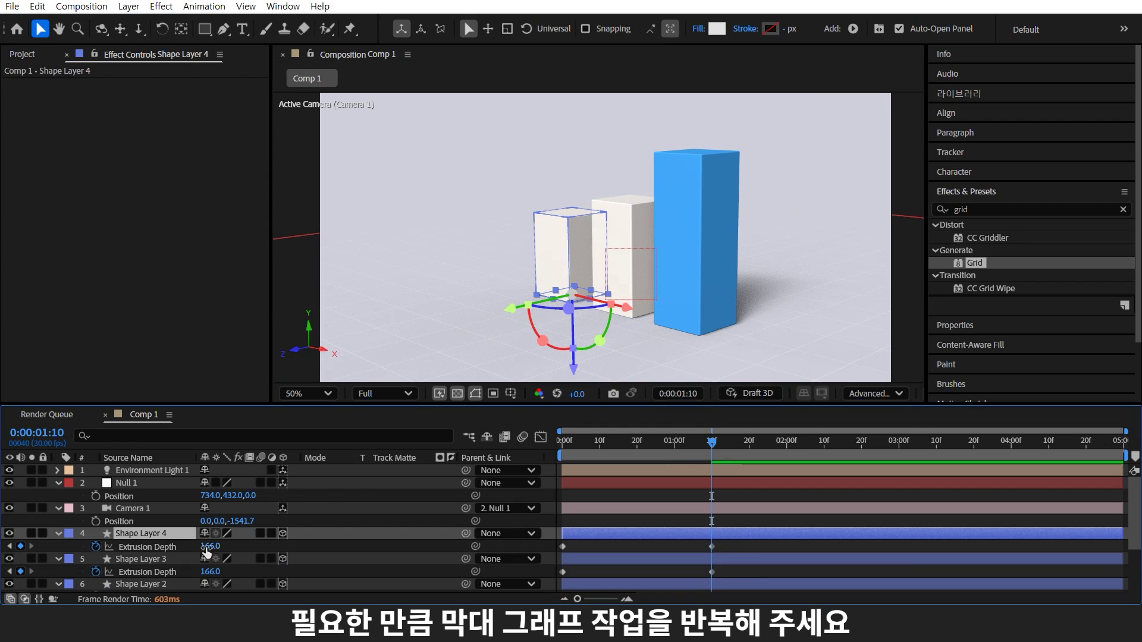
key(ctrl+d)
drag(629, 308, 572, 293)
key(u)
drag(210, 546, 169, 532)
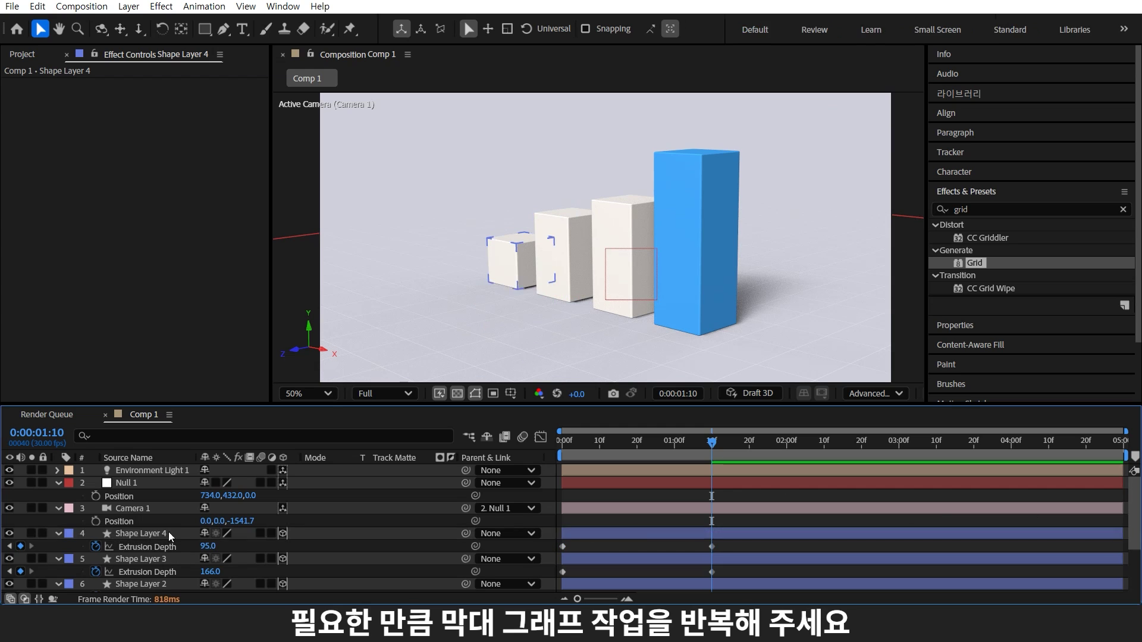
scroll(169, 566, down, 3)
shift+click(158, 534)
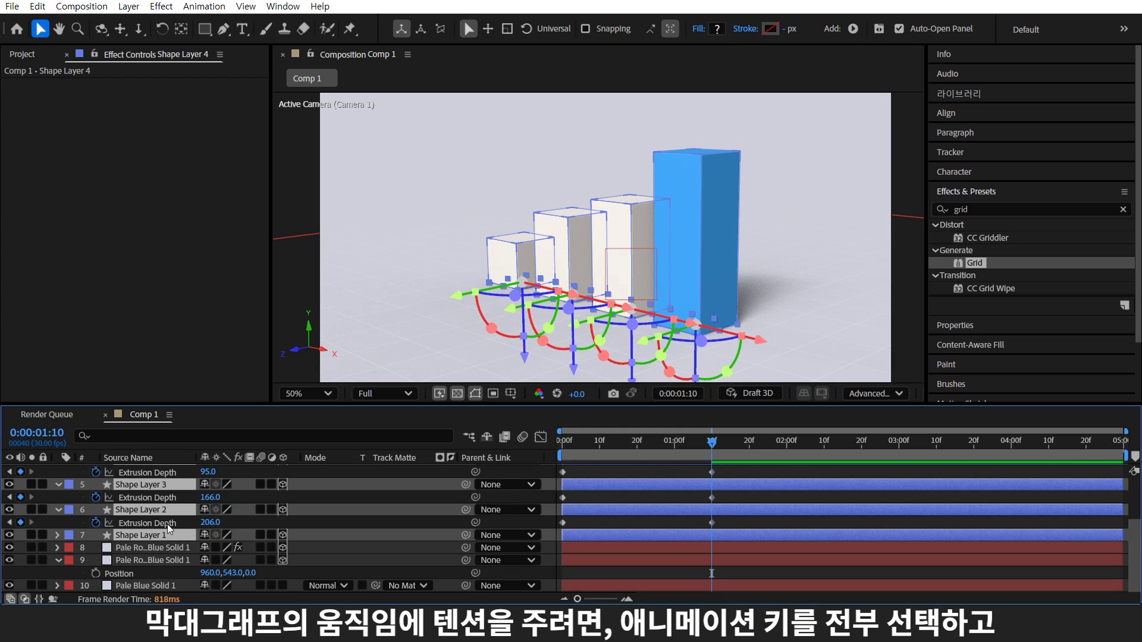
Easy-ease all nine Extrusion Depth keyframes and set incoming and outgoing influence to 80%.
scroll(168, 524, up, 3)
mouse_move(730, 510)
mouse_down()
mouse_move(569, 574)
mouse_move(727, 465)
mouse_up()
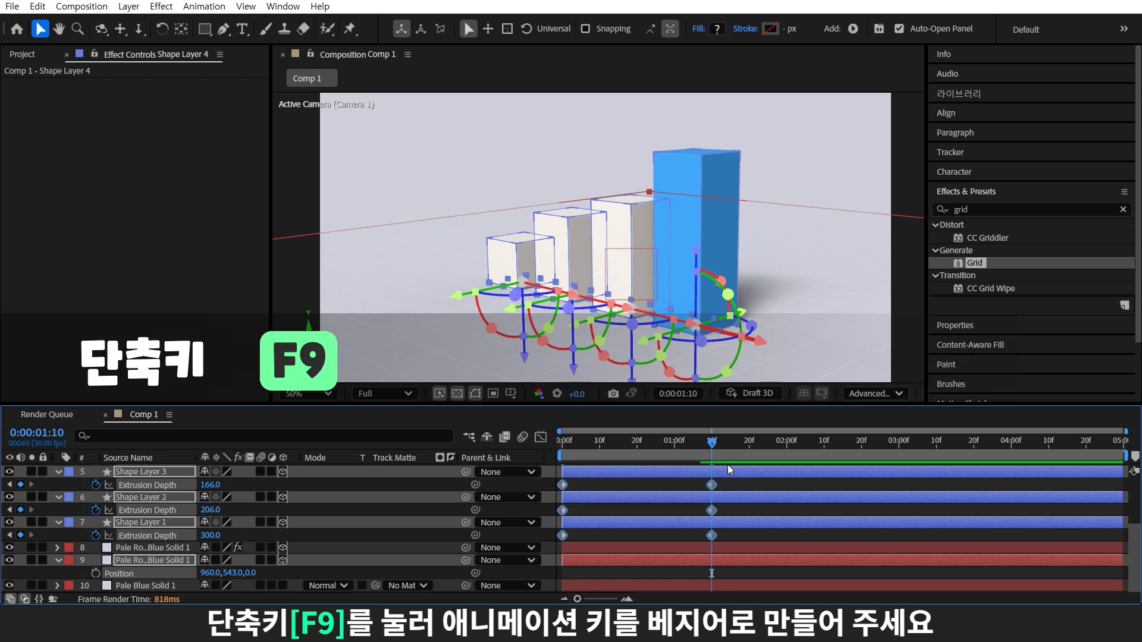
key(F9)
alt+double_click(711, 484)
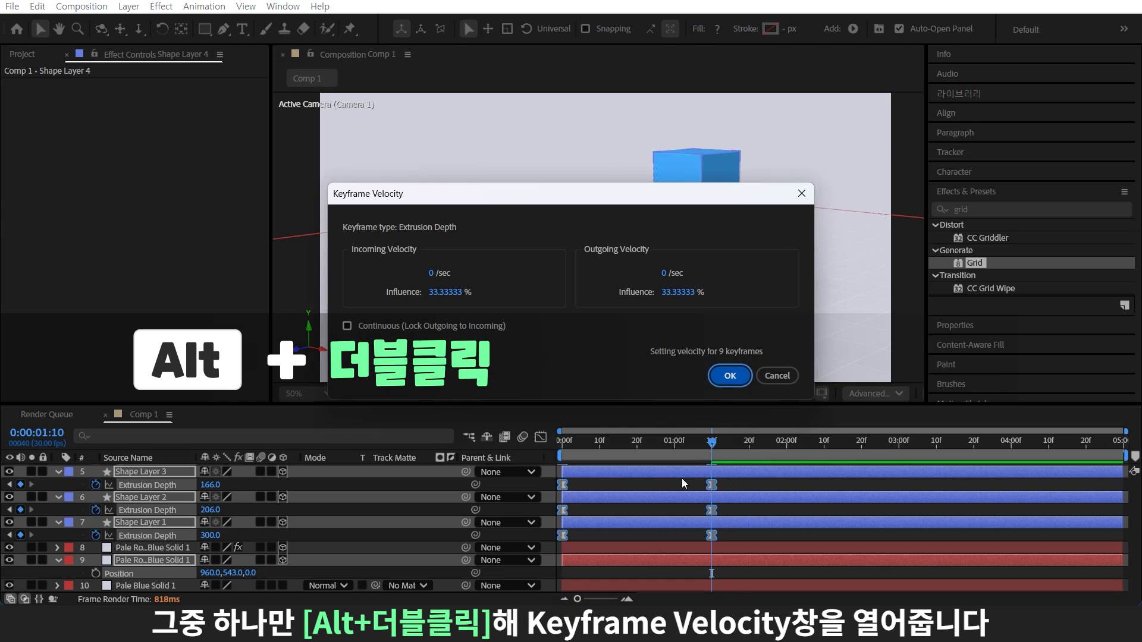
click(445, 292)
text(80)
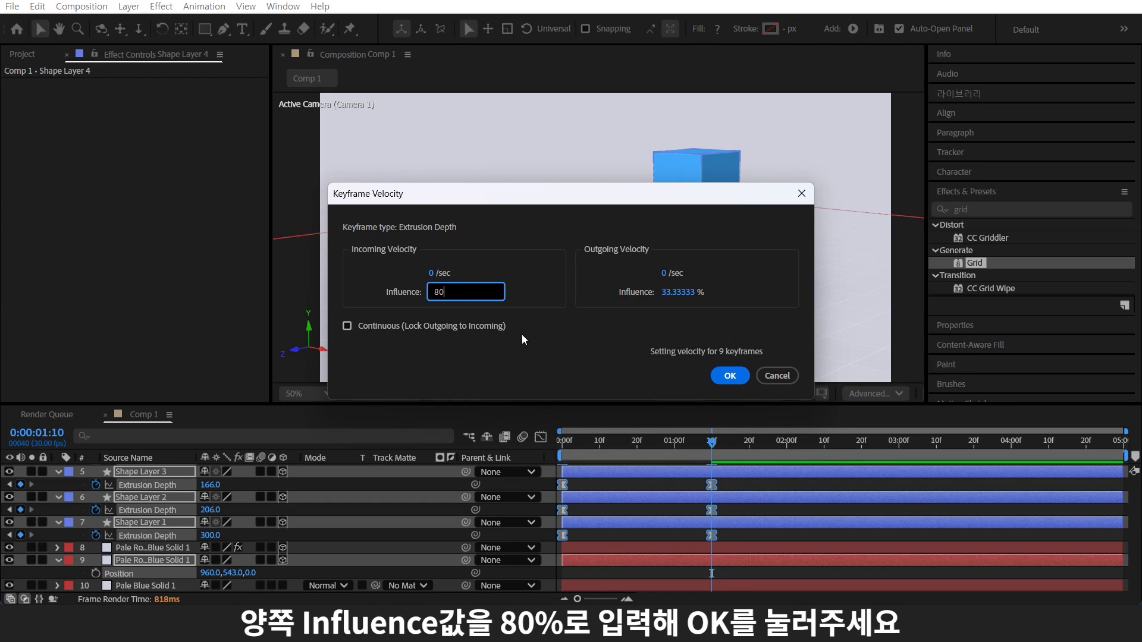
click(672, 292)
text(80)
click(730, 375)
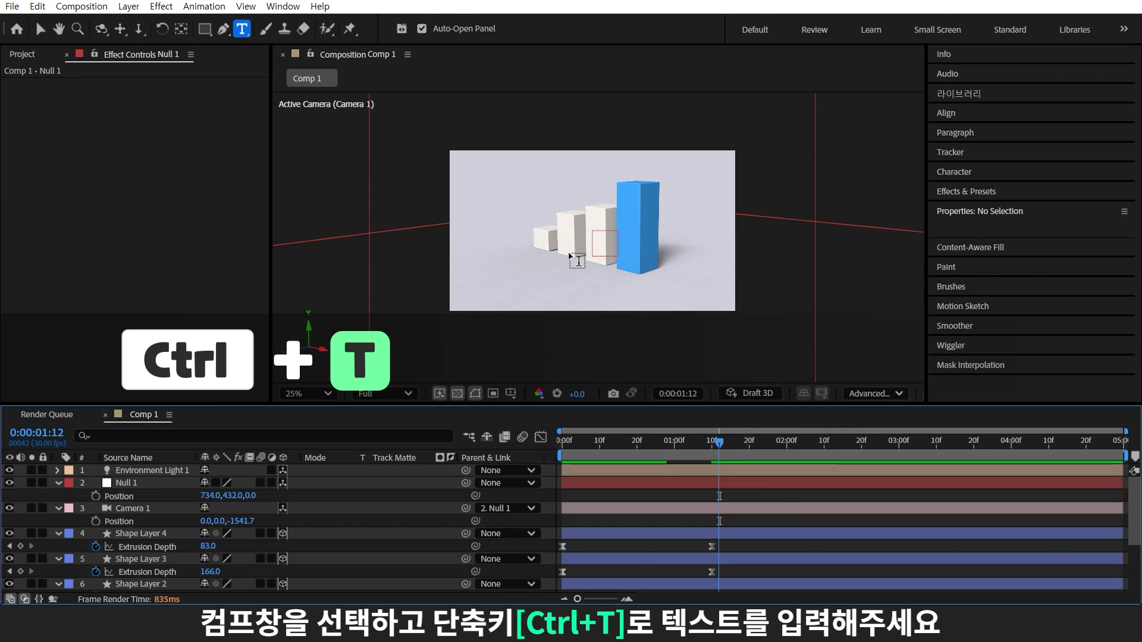
Create a text layer reading 'A' and make its colour white.
key(ctrl+t)
click(574, 256)
text(a)
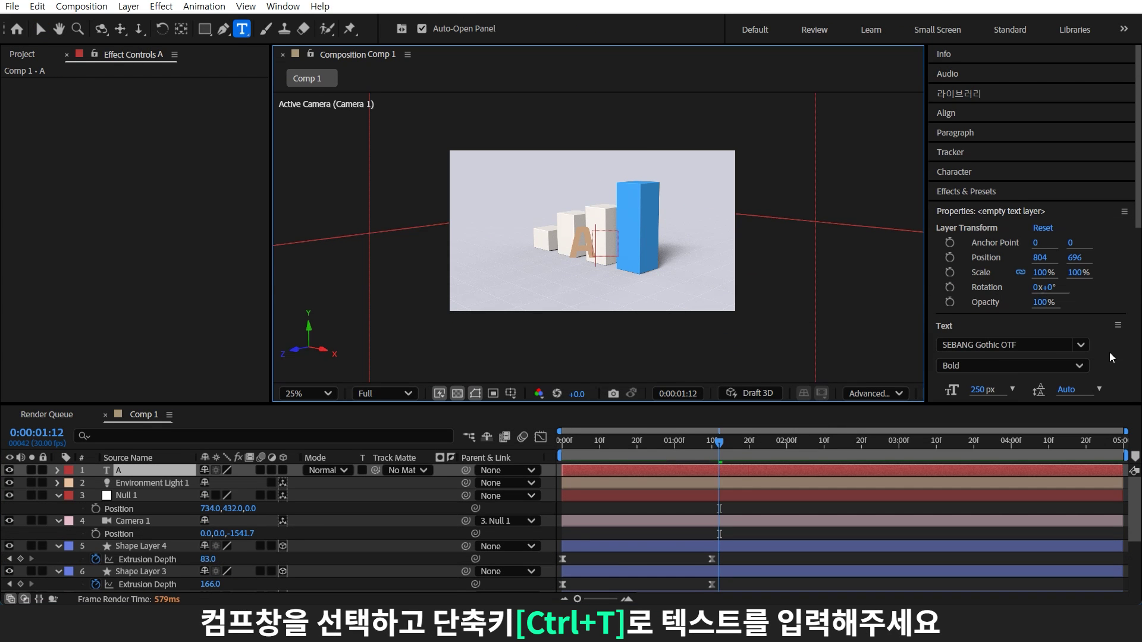
key(ctrl+6)
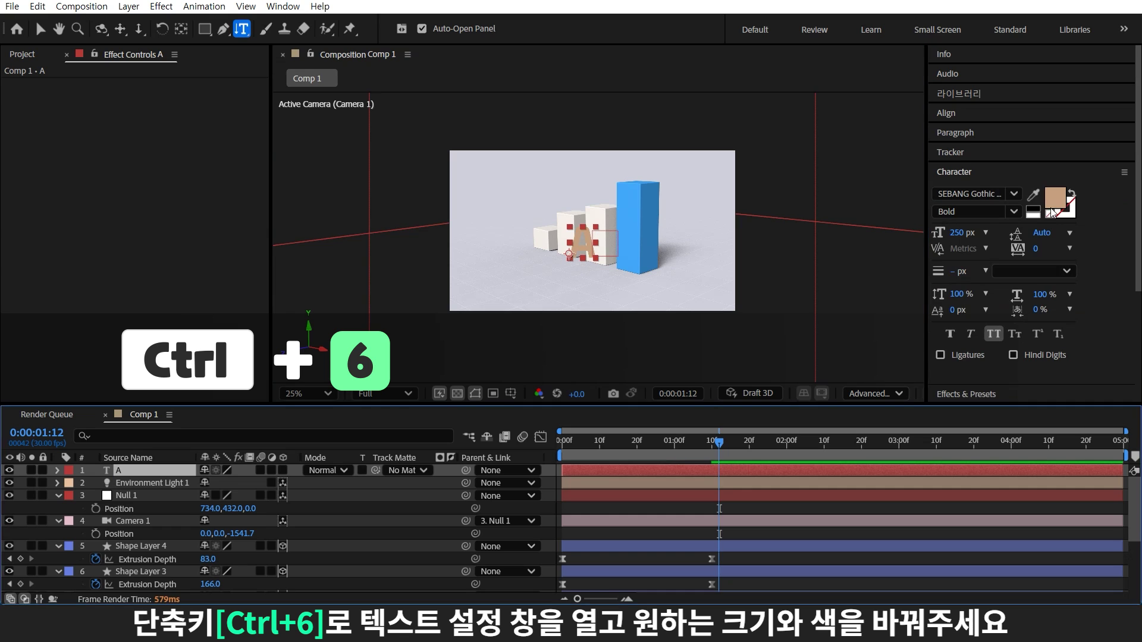
click(1055, 196)
click(220, 238)
click(502, 234)
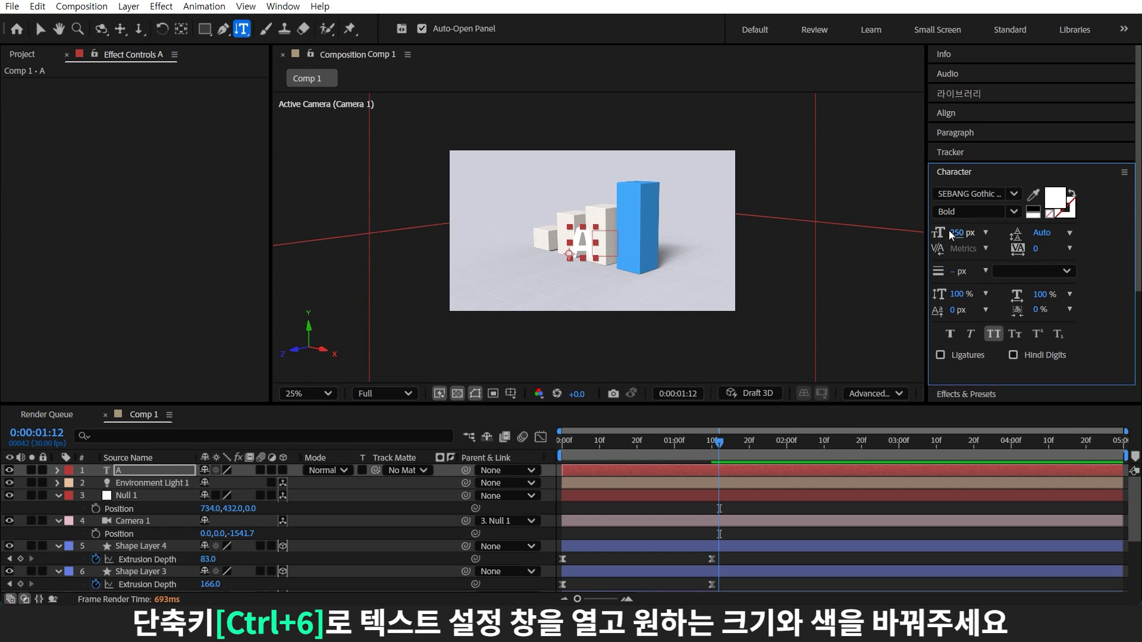
Set the letter A to 80 px, make it 3D, and place it in front of the blue bar.
click(962, 232)
text(10)
key(BackSpace)
key(BackSpace)
text(80)
key(Return)
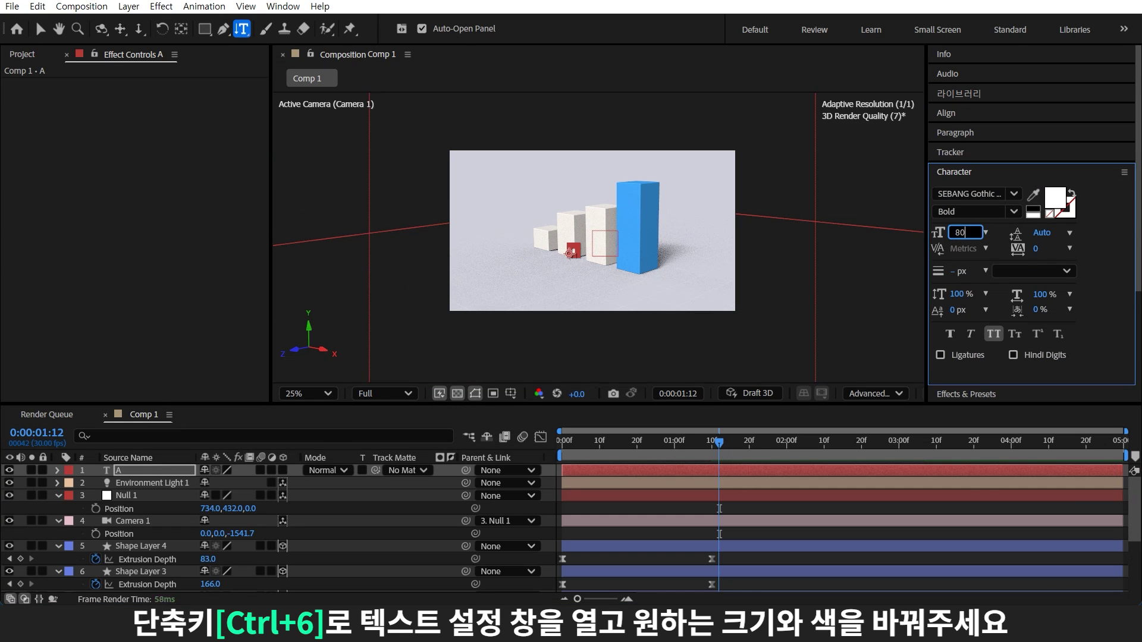
click(283, 470)
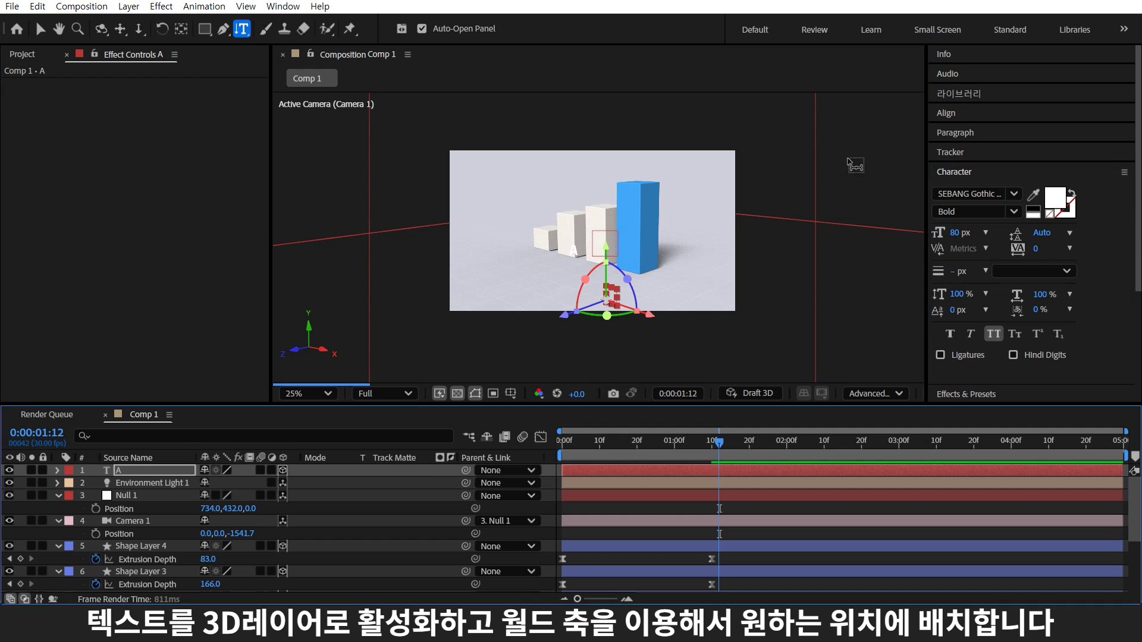
key(period)
key(v)
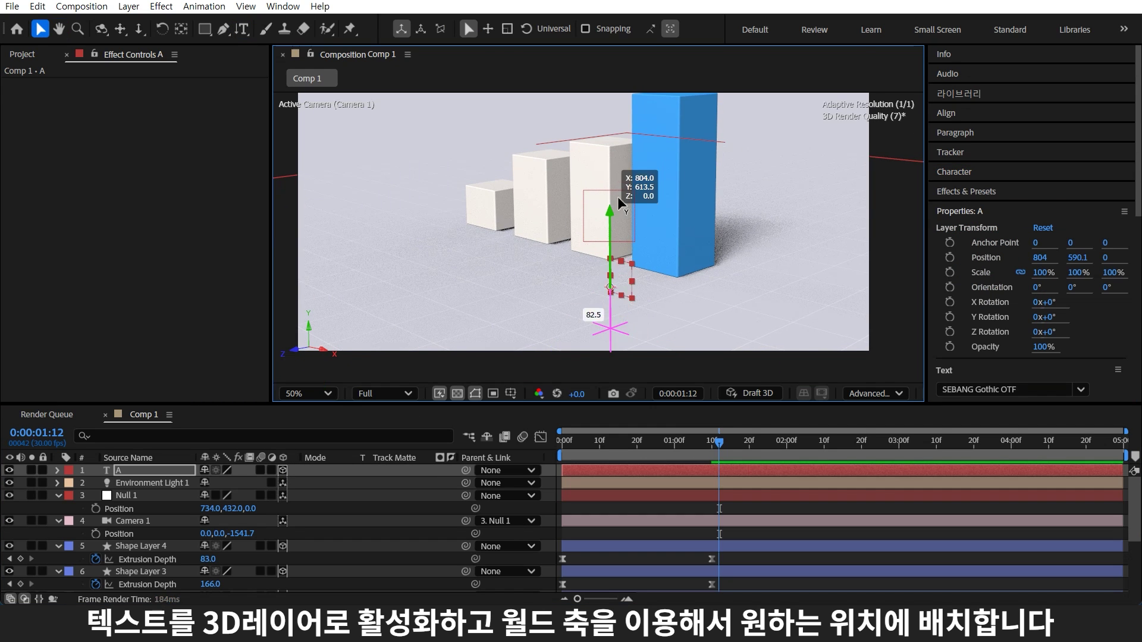
mouse_move(617, 196)
mouse_down()
mouse_move(570, 285)
mouse_move(697, 290)
mouse_up()
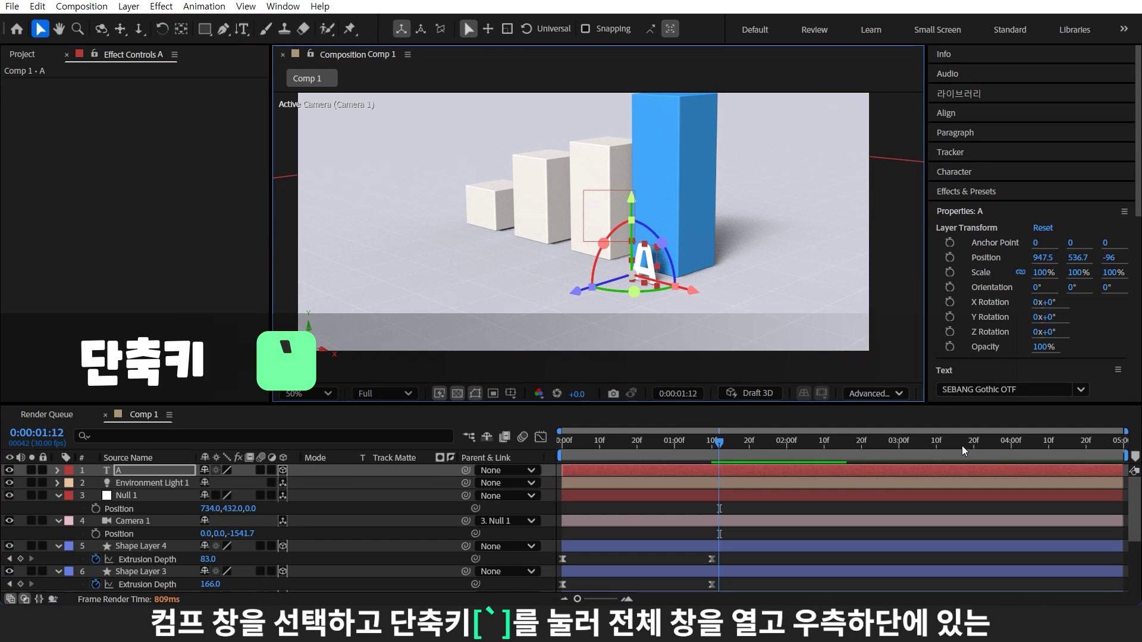
In a maximized 4-view layout, drag A's anchor point to its base, then return to 1 view.
key(grave)
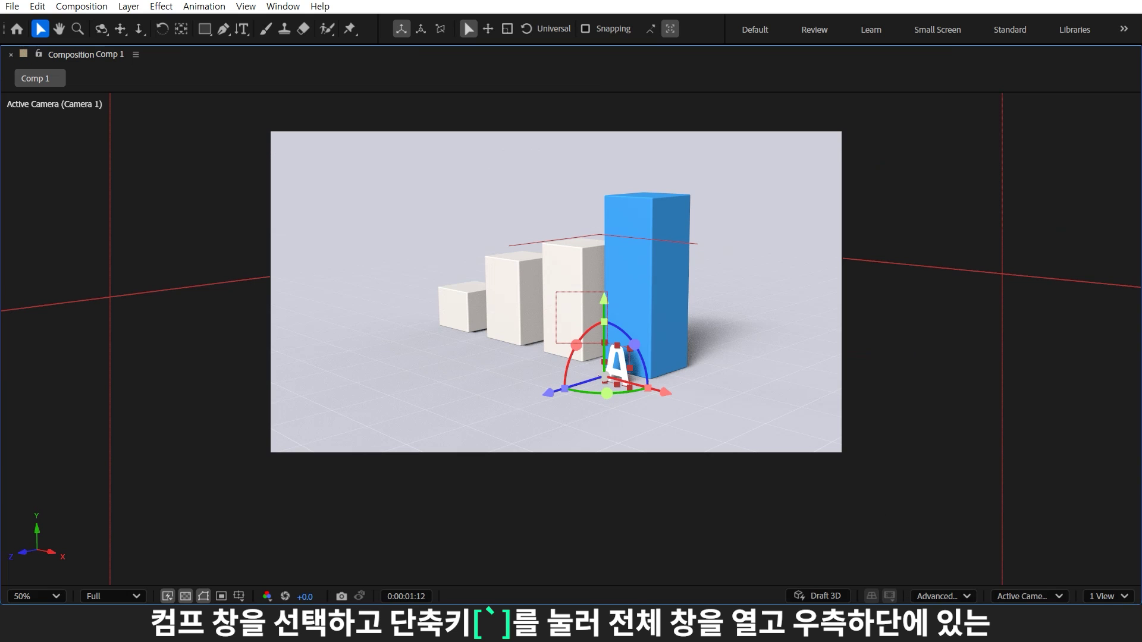
click(1104, 596)
click(1100, 555)
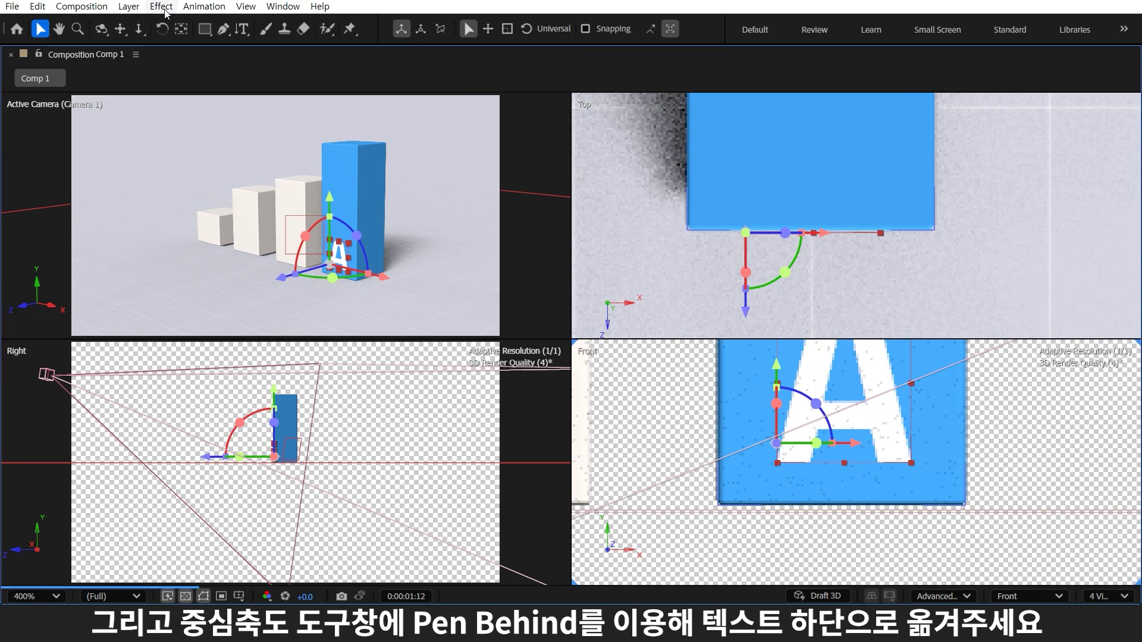
click(181, 29)
drag(876, 457, 922, 466)
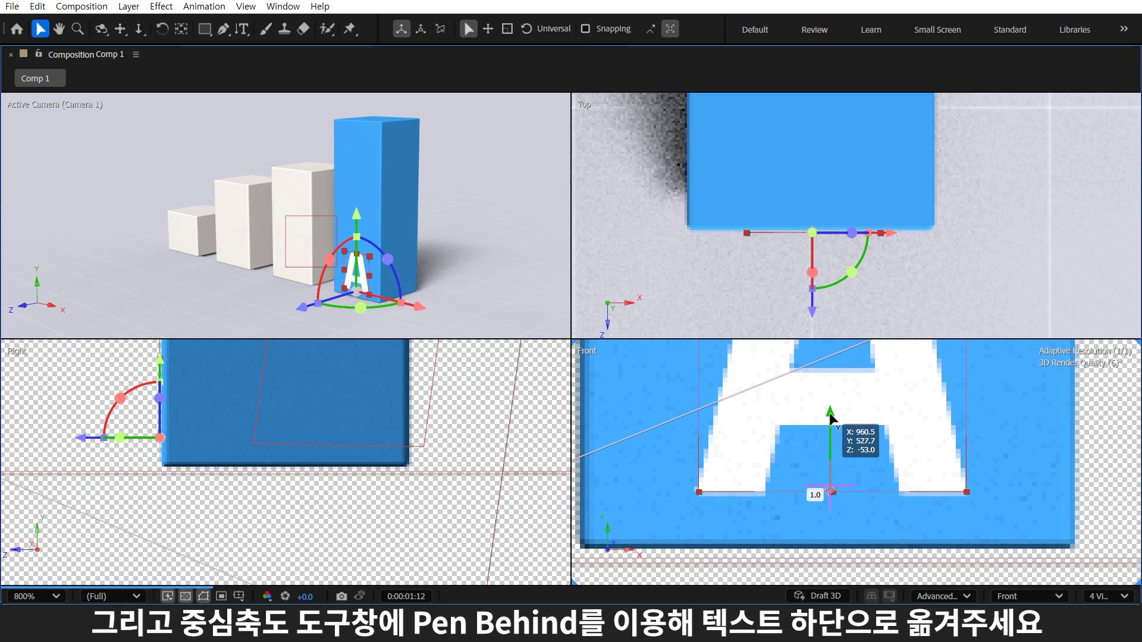
click(1095, 598)
click(1083, 516)
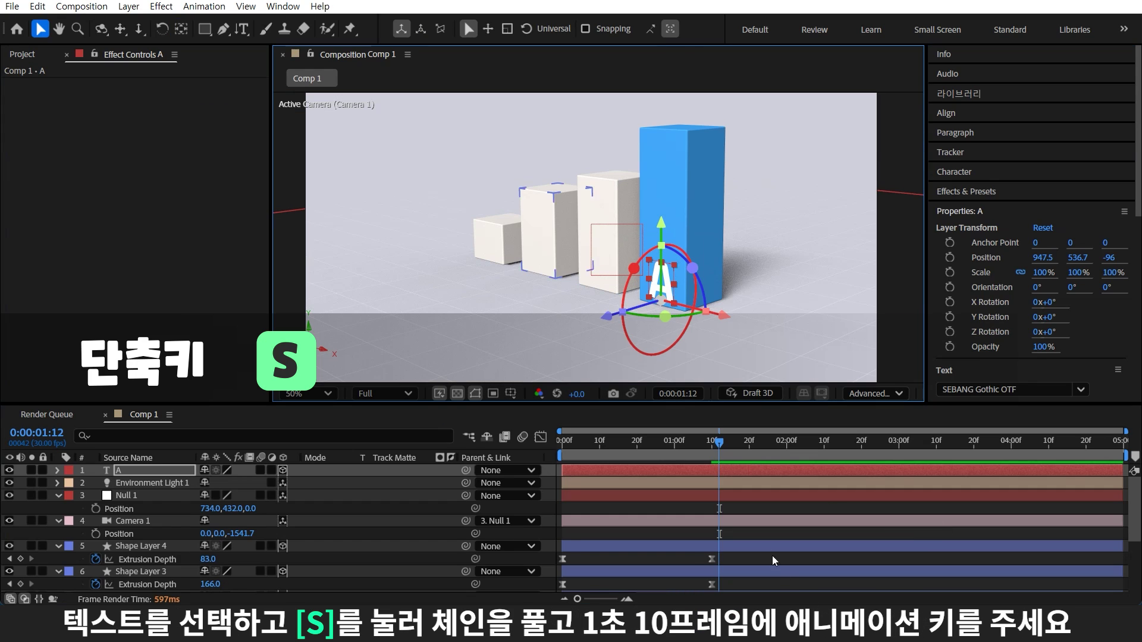
Unlink A's Scale, keyframe it at 1:10, and set Y scale to 0 at frame 7.
key(s)
click(206, 483)
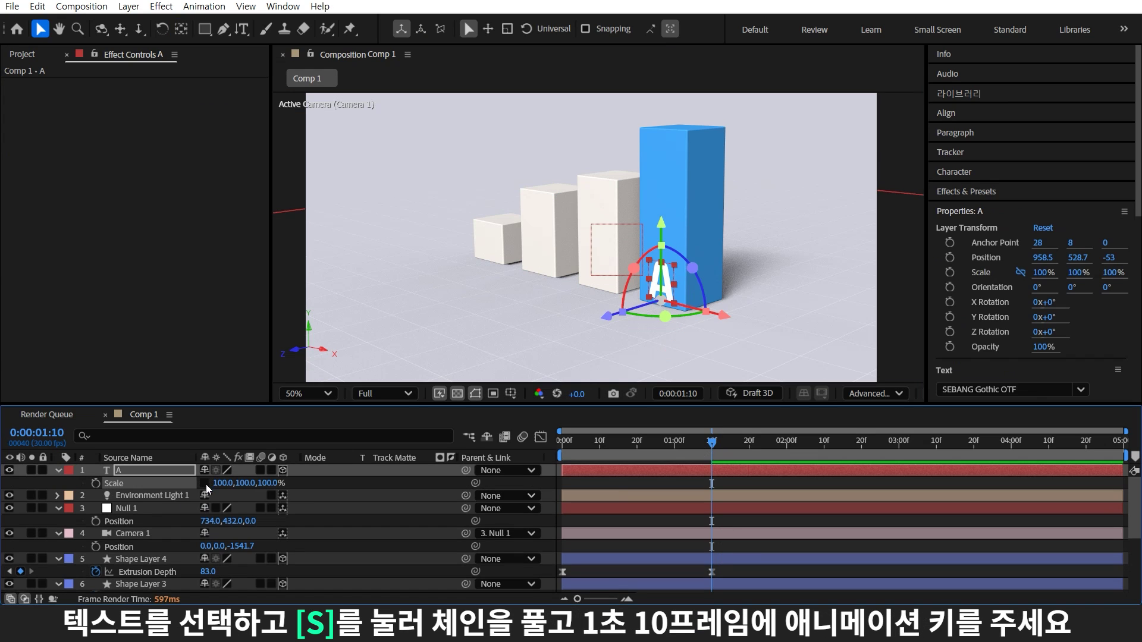
click(95, 483)
click(583, 444)
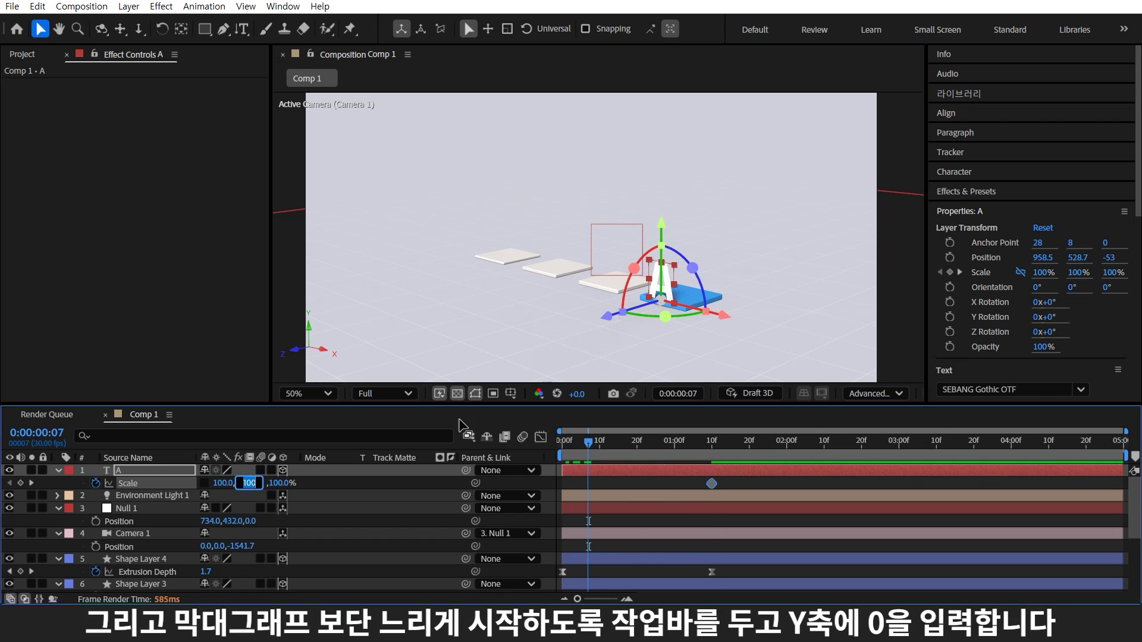
text(0)
key(Return)
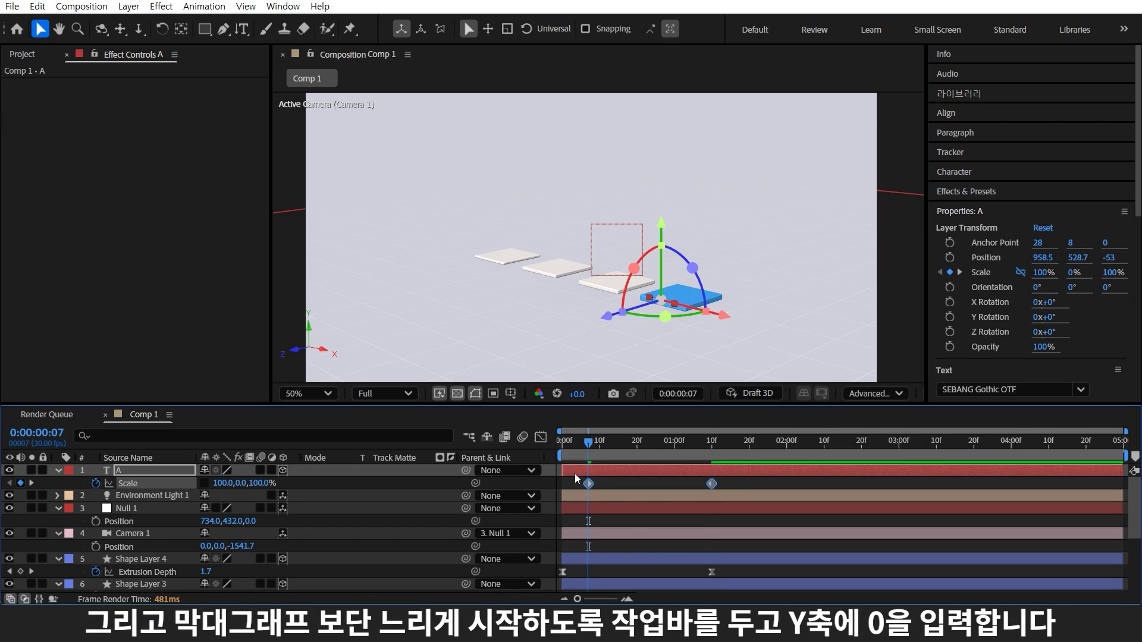
Easy Ease both scale keyframes at 80% influence and preview the growth.
drag(719, 479, 573, 487)
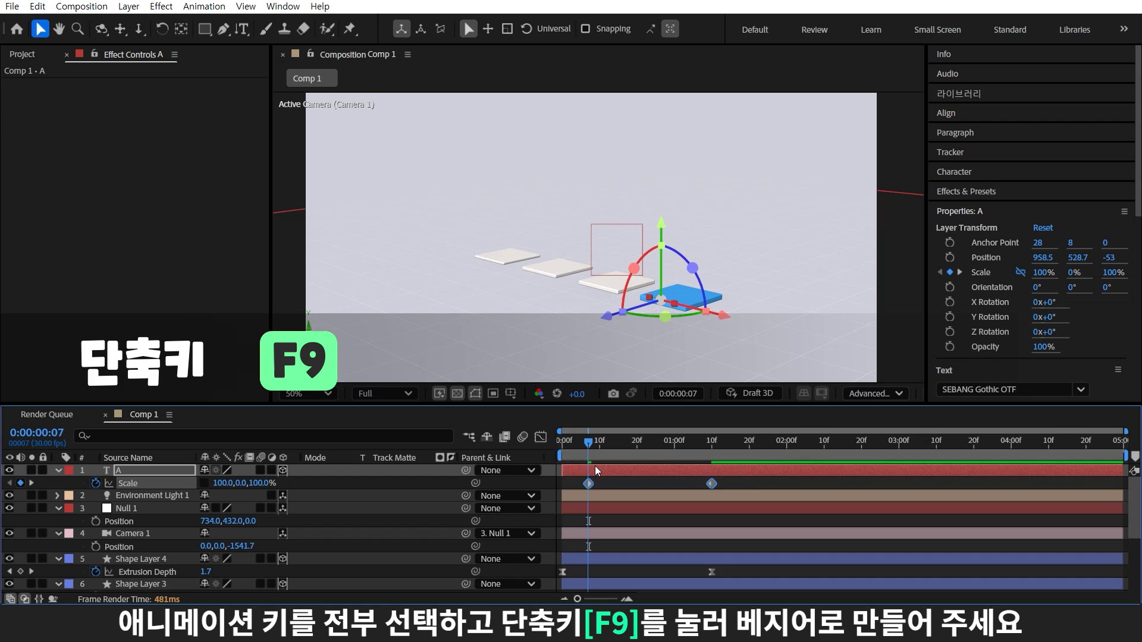
key(F9)
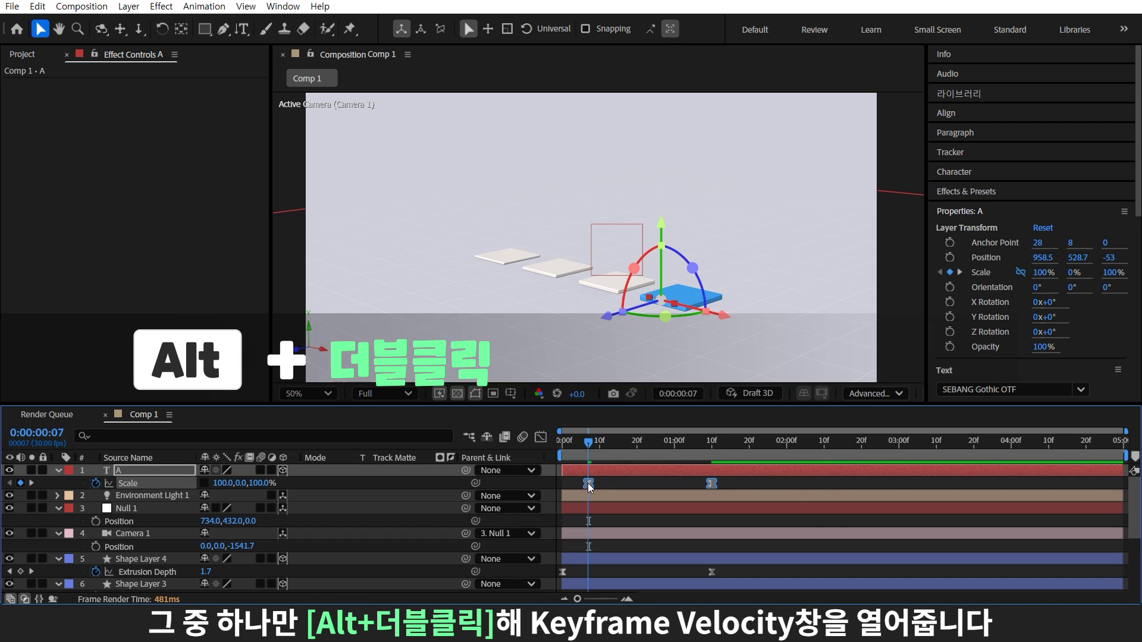
alt+double_click(588, 483)
double_click(459, 319)
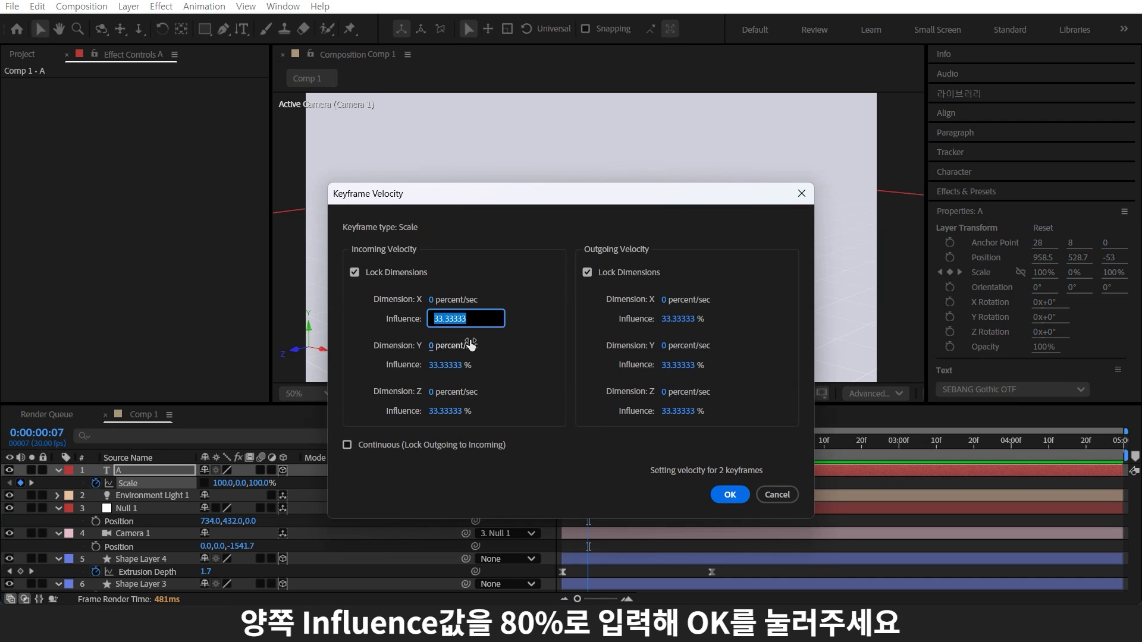
click(730, 495)
key(space)
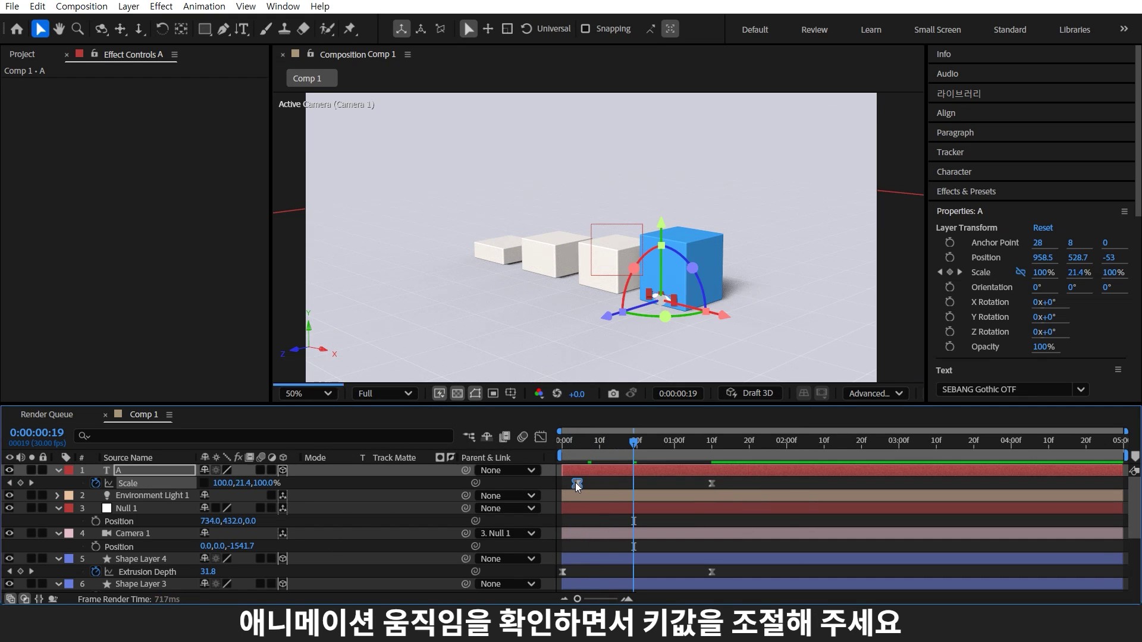
click(564, 452)
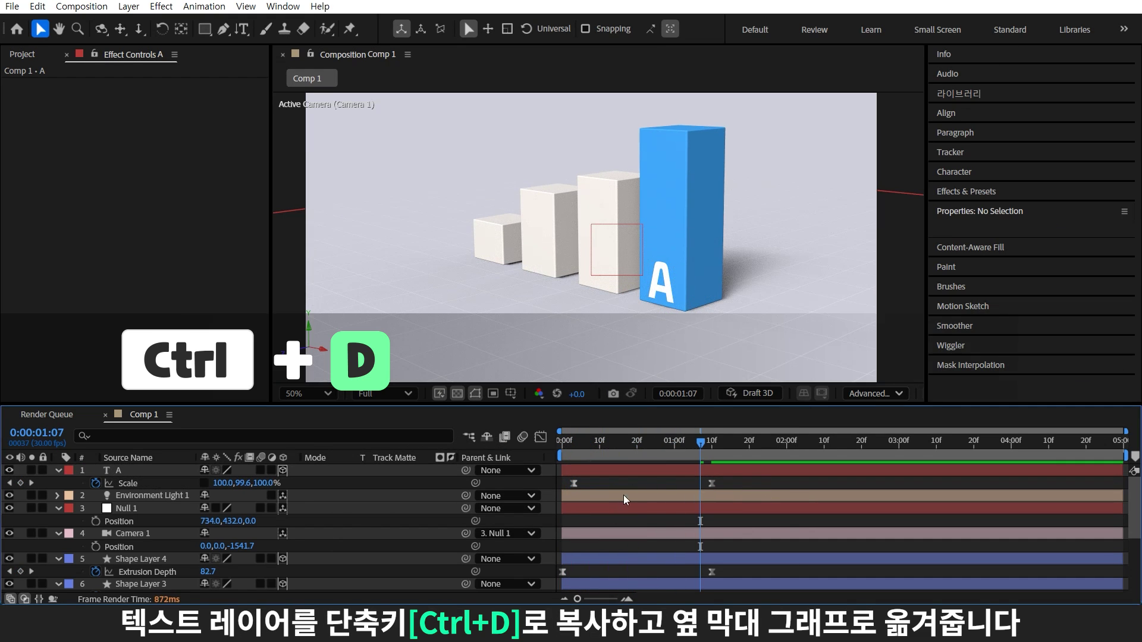
Duplicate letter A onto the neighbouring white bar as B, coloured dark grey.
click(645, 470)
key(ctrl+d)
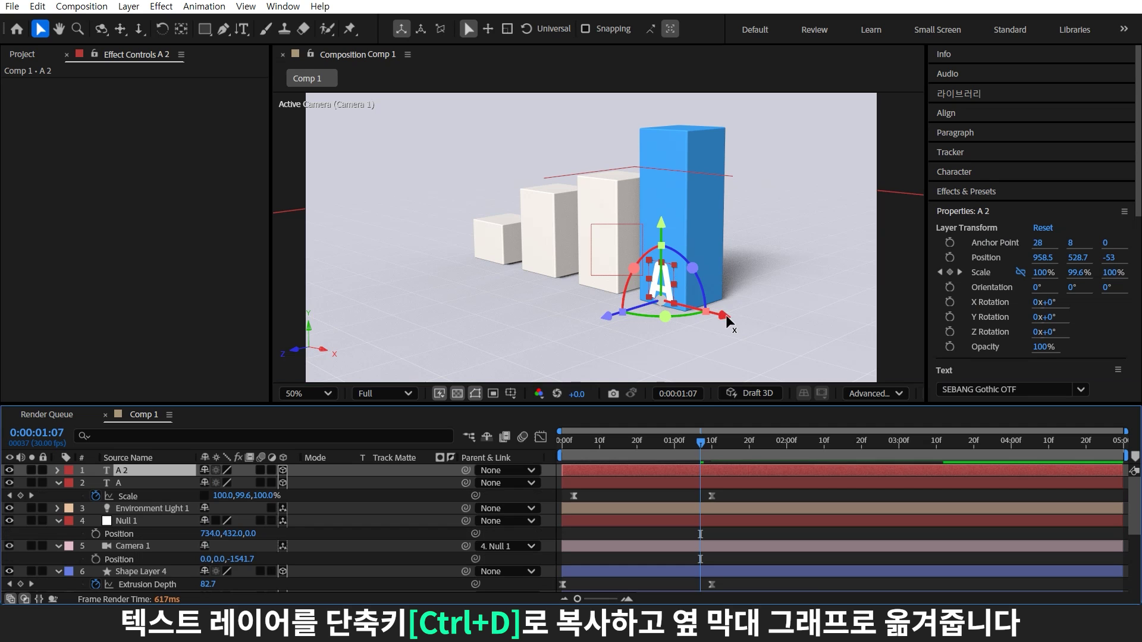
drag(727, 319, 665, 278)
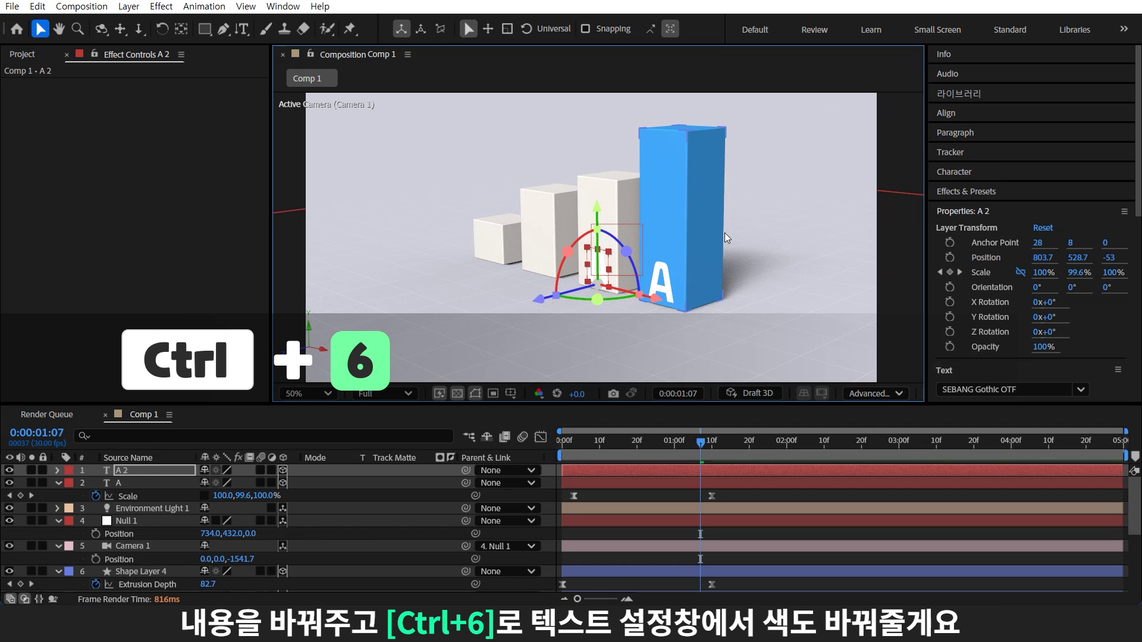
key(ctrl+6)
click(1054, 200)
drag(237, 364, 174, 371)
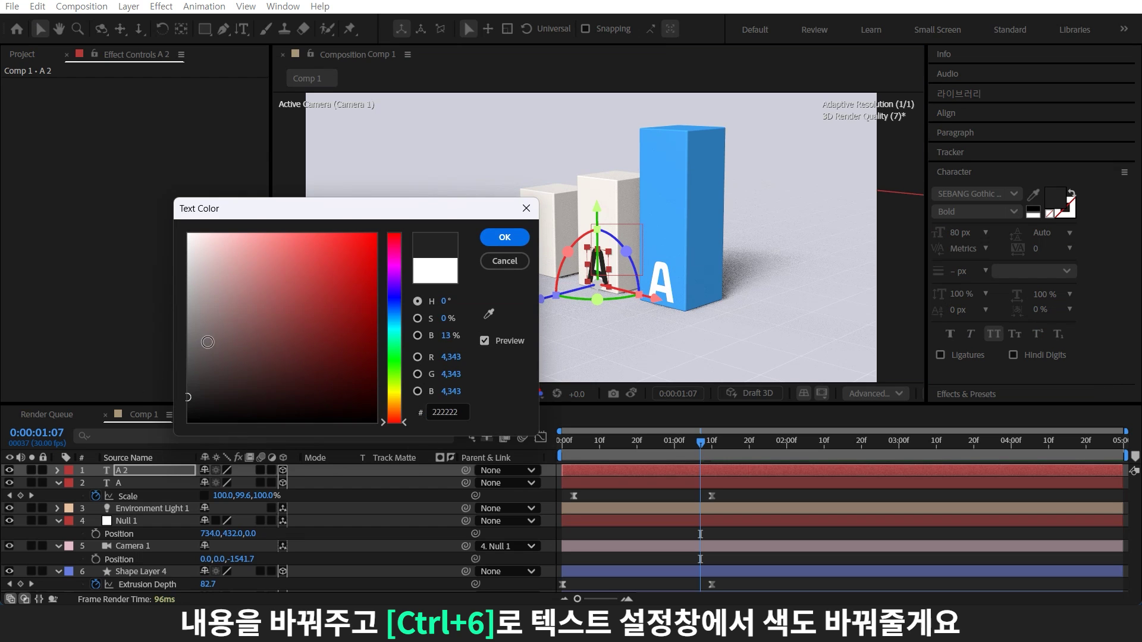
click(505, 237)
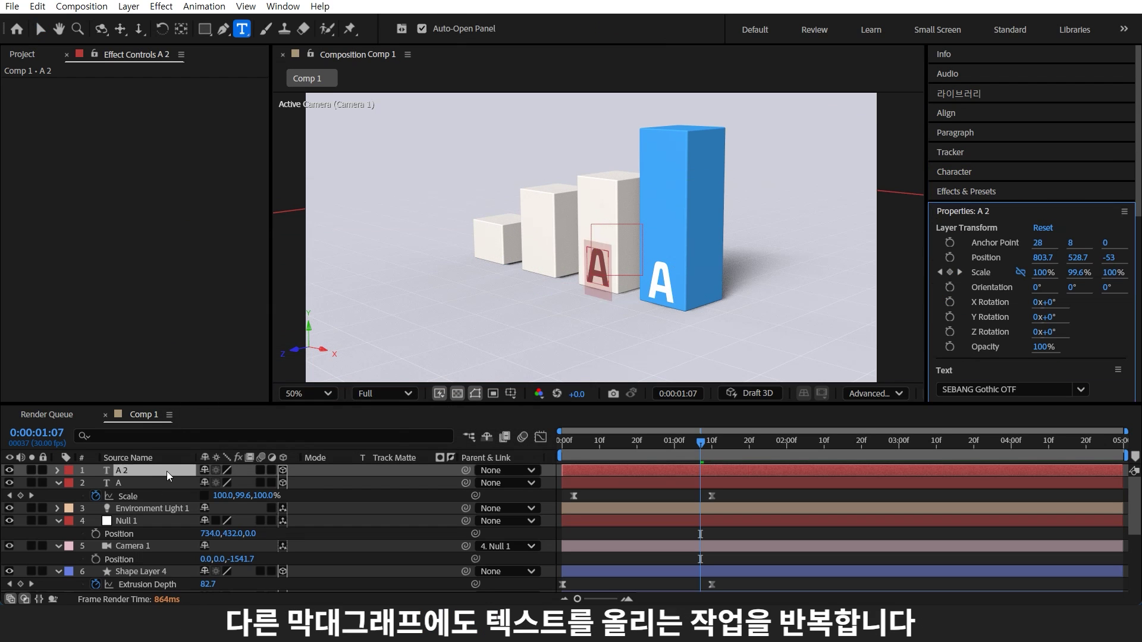
text(B)
Duplicate the dark grey letter for C and D onto the remaining white bars.
key(ctrl+d)
mouse_move(642, 285)
mouse_down()
mouse_move(523, 284)
mouse_move(416, 307)
mouse_up()
key(ctrl+d)
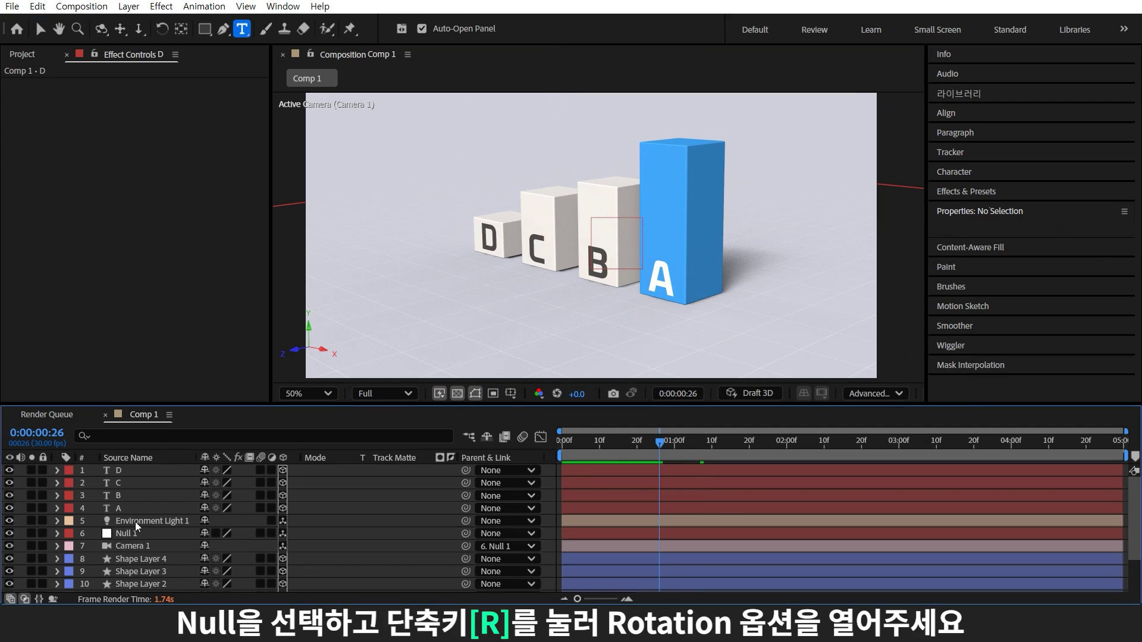
click(134, 534)
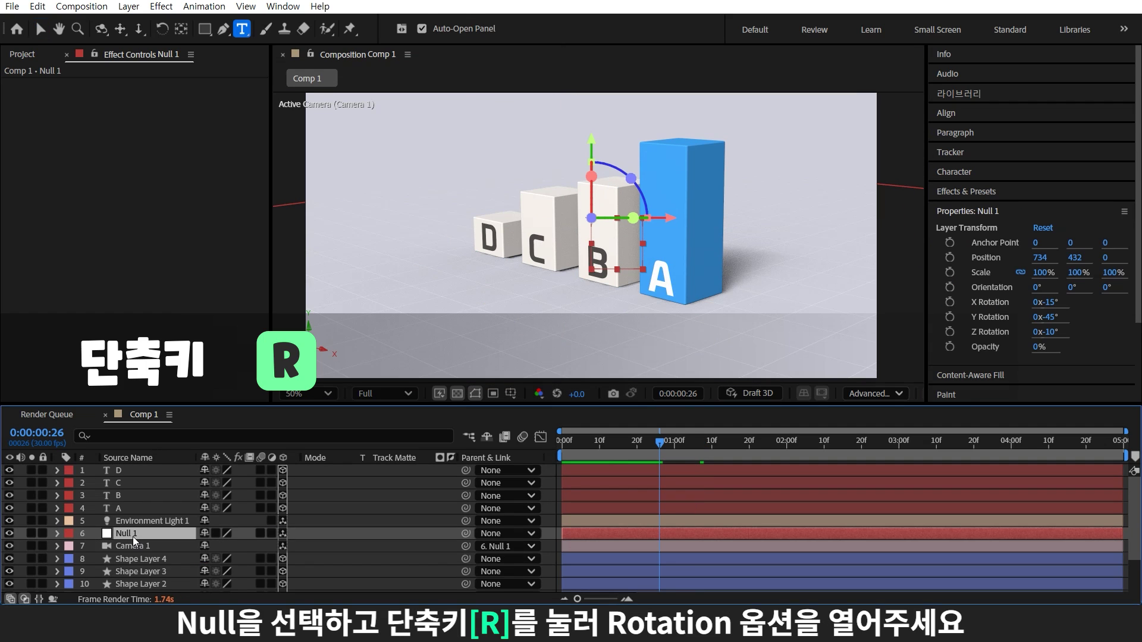
Keyframe Null 1's Y Orientation at 350° at 0 s and about 10° near 5 s, then preview.
key(r)
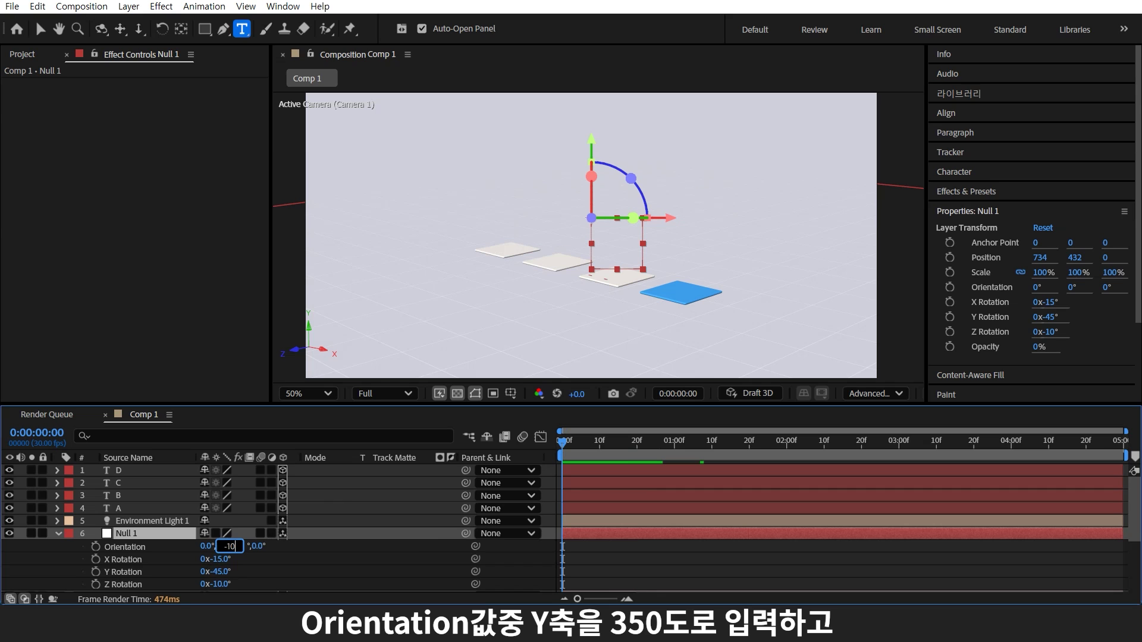
key(Return)
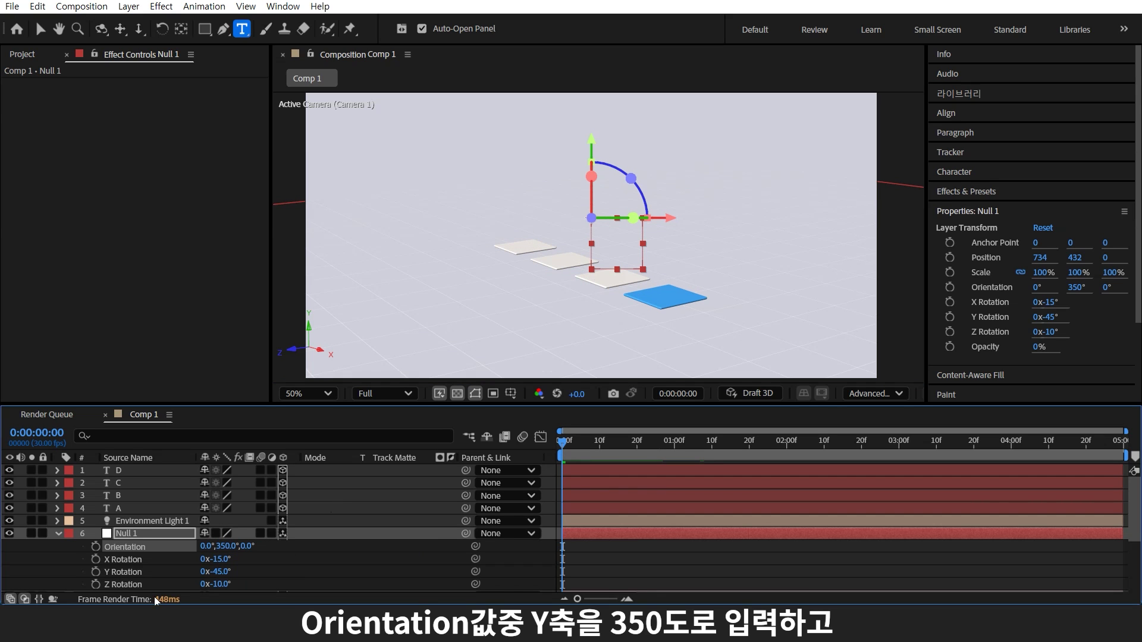
click(1119, 445)
drag(226, 546, 246, 541)
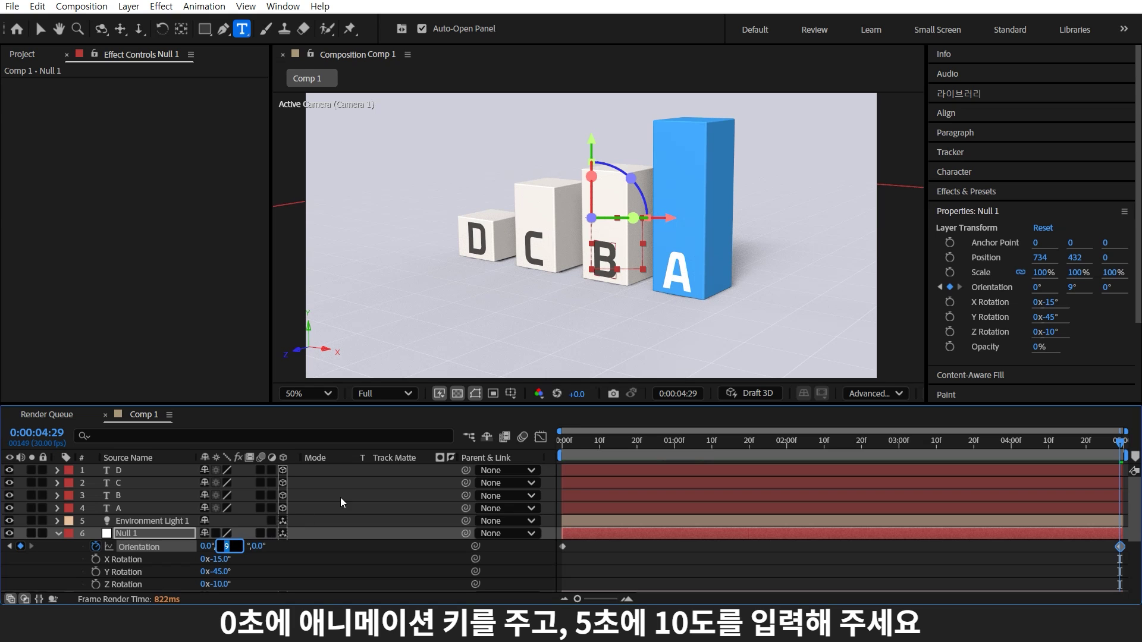
key(space)
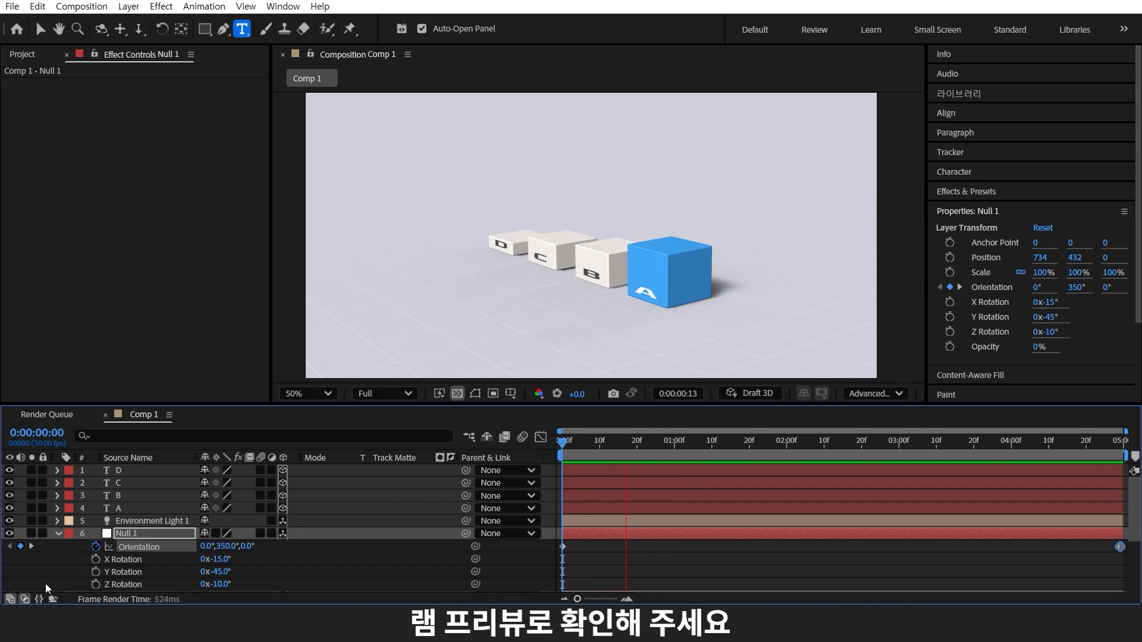